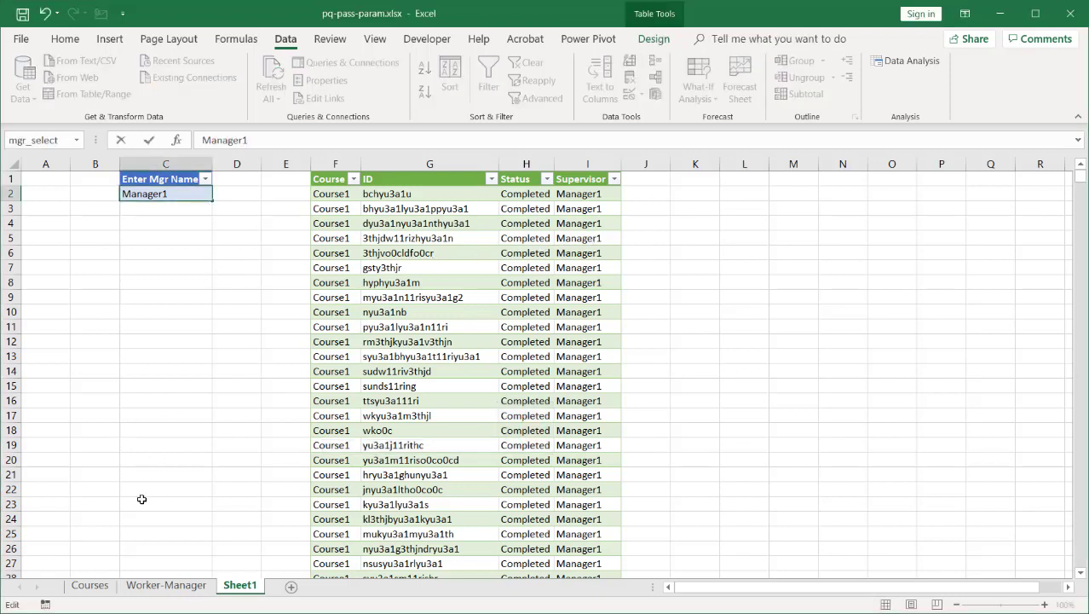
# - Look over the tables on the Courses and Worker-Manager sheets and return to Sheet1
pyautogui.click(90, 586)
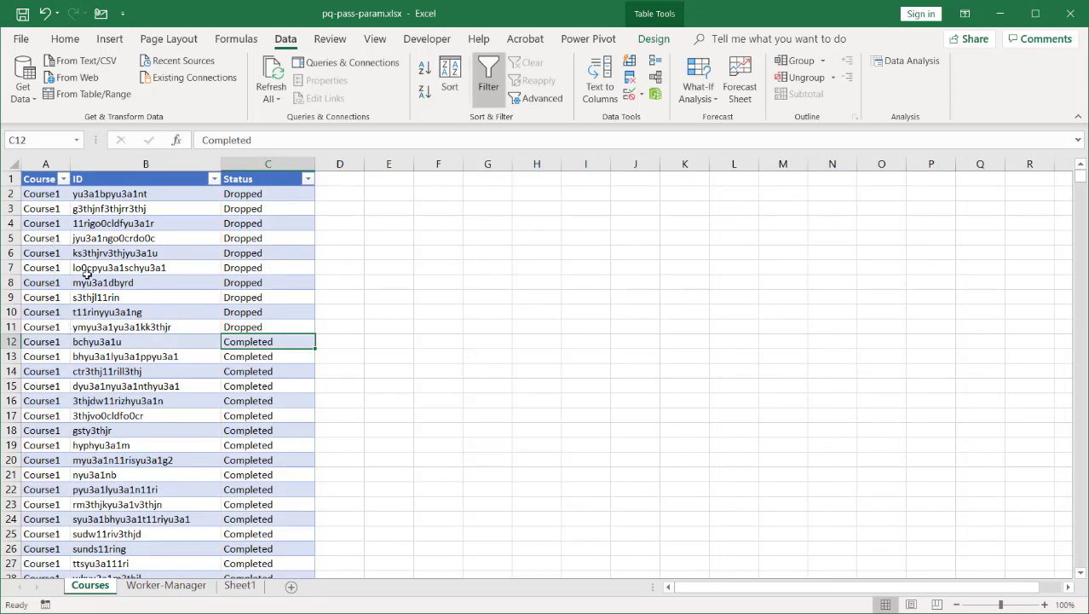
pyautogui.click(168, 587)
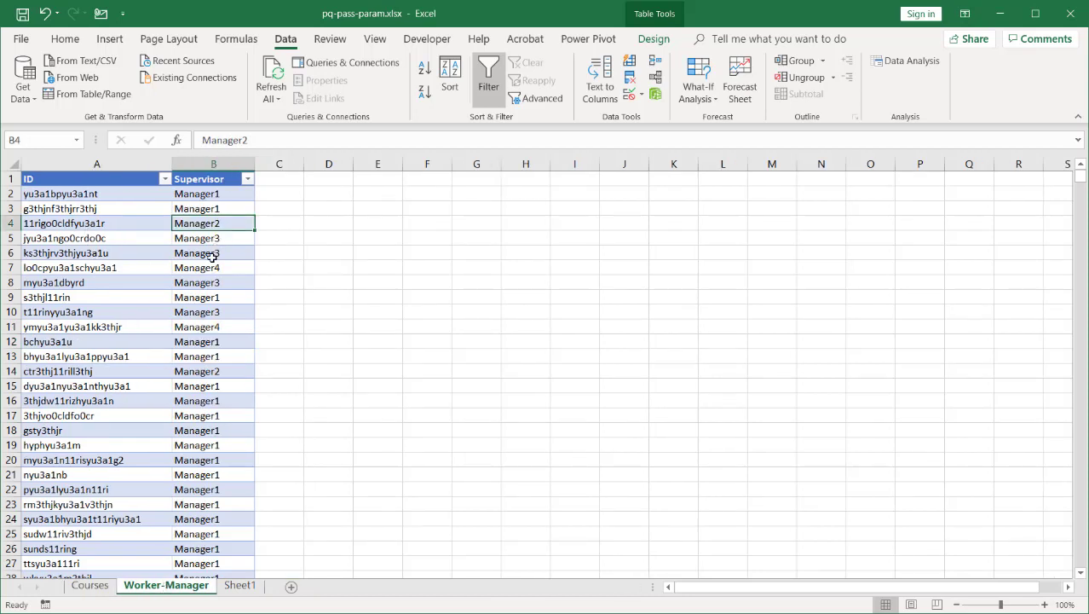
pyautogui.click(249, 588)
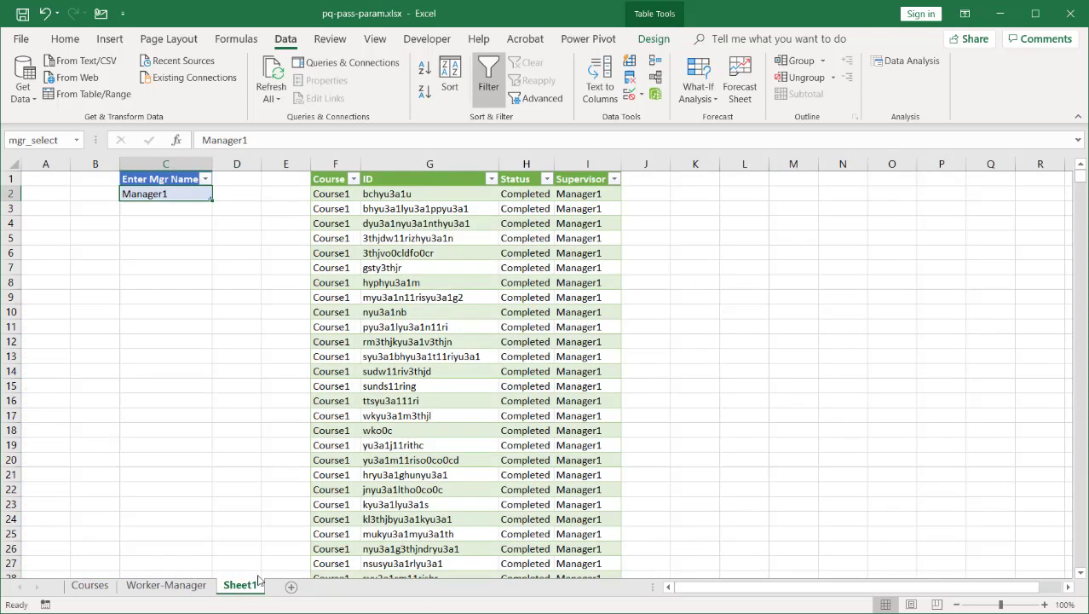
# - Change the manager name in cell C2 of Sheet1 to Manager2 and refresh all the workbook's data
pyautogui.click(613, 179)
pyautogui.click(175, 187)
pyautogui.click(261, 141)
pyautogui.press('BackSpace')
pyautogui.write('2')
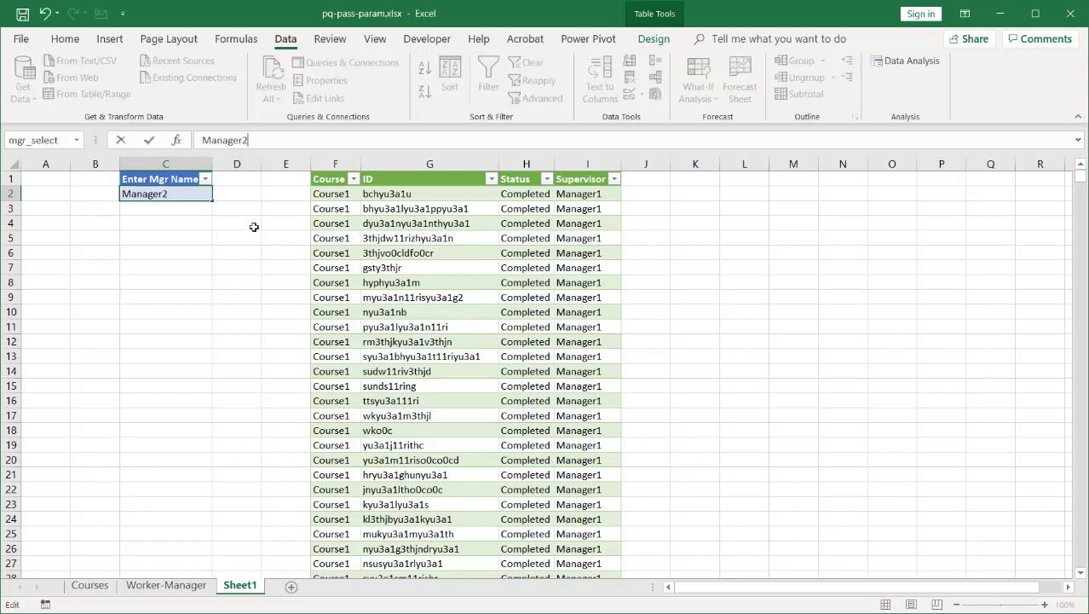
pyautogui.click(329, 41)
pyautogui.click(290, 43)
pyautogui.click(233, 268)
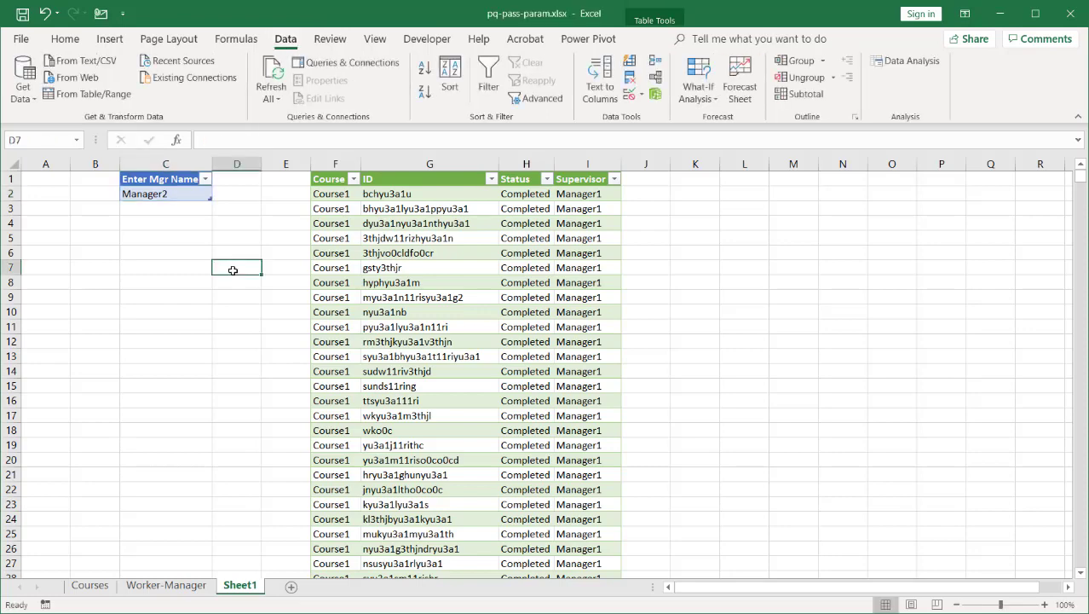
pyautogui.click(272, 71)
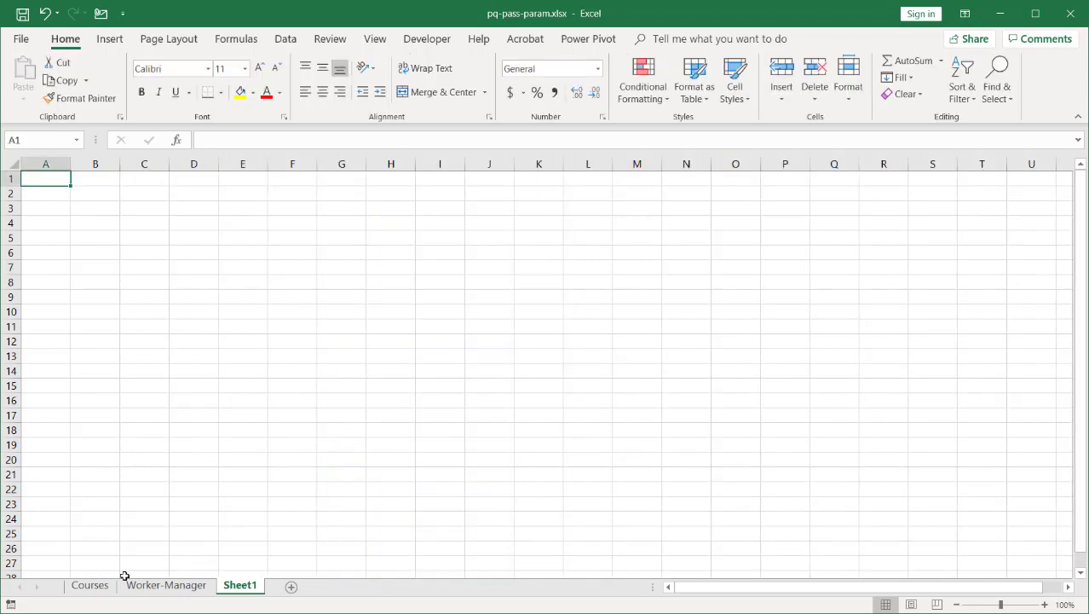
# - Convert the data on the Courses sheet, range A1:C1896, into a table with headers
pyautogui.click(91, 586)
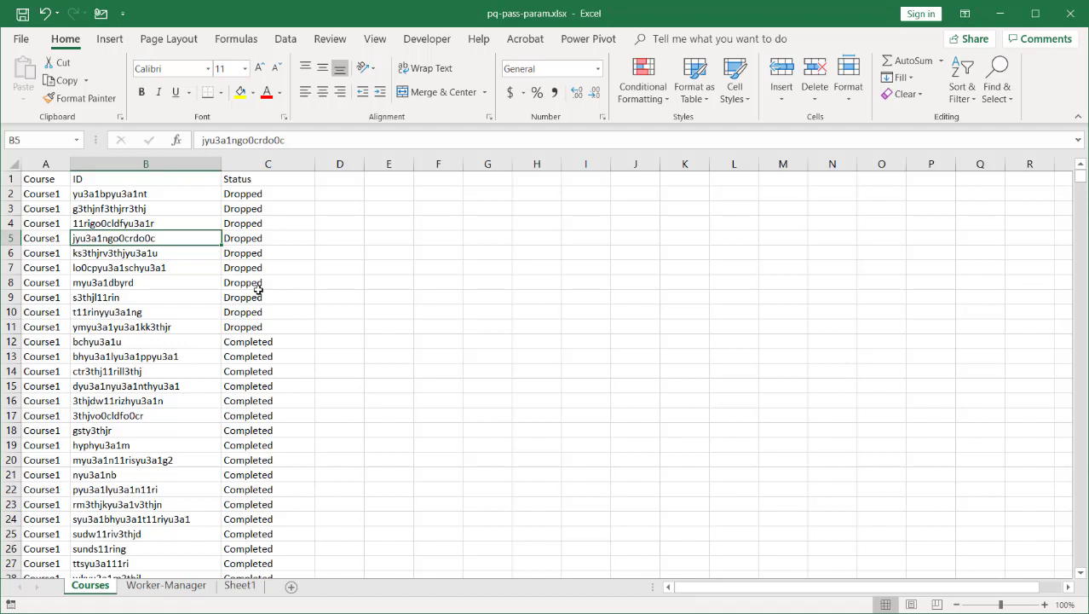
pyautogui.click(172, 283)
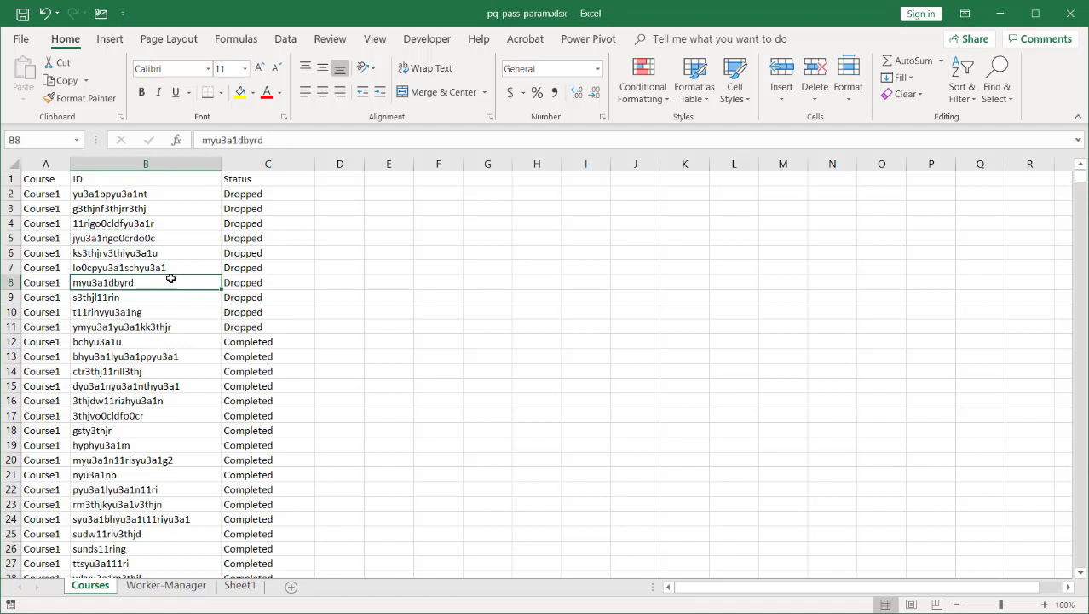
pyautogui.click(109, 38)
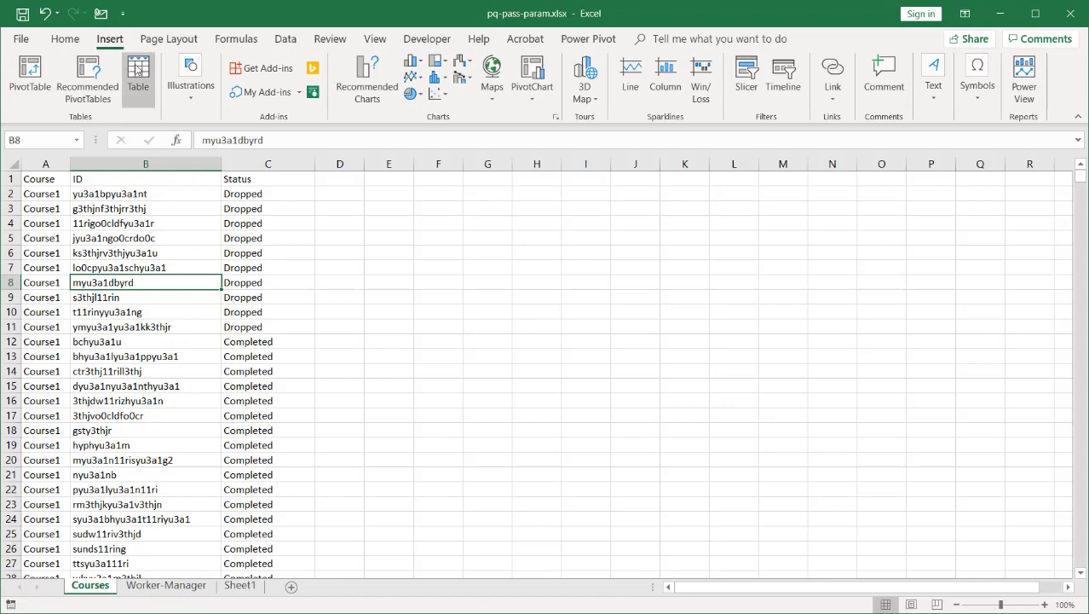
pyautogui.click(136, 70)
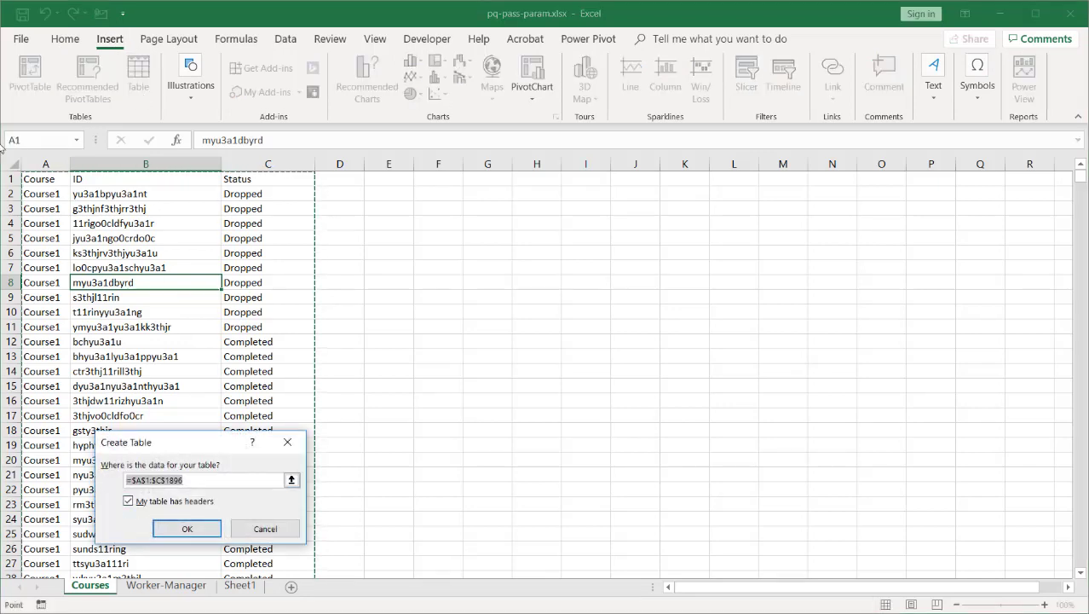
pyautogui.click(187, 529)
# - Name the table on the Courses sheet wrk_status
pyautogui.click(42, 83)
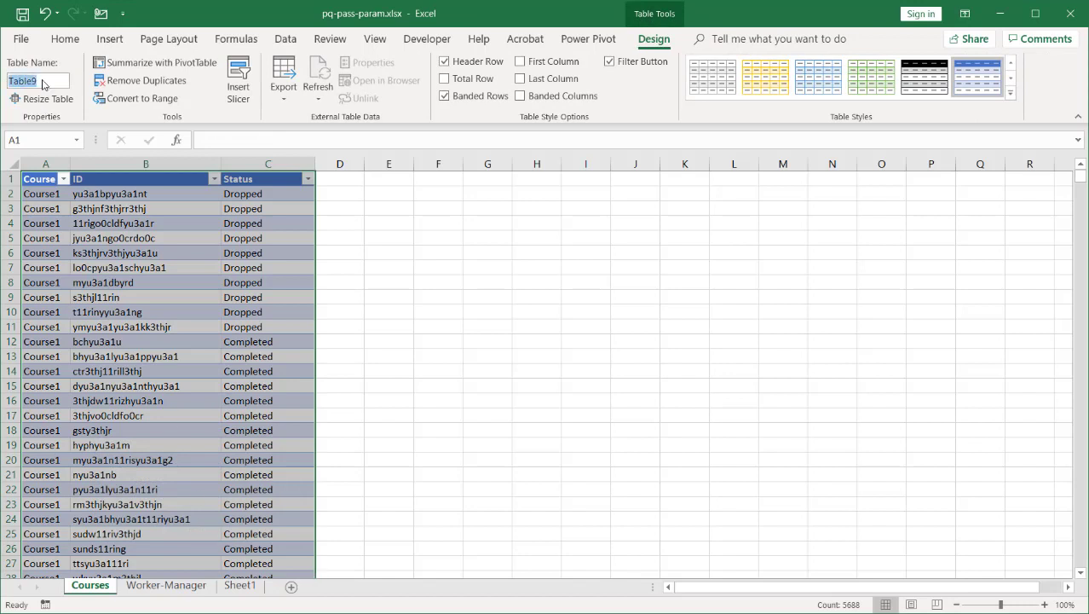
pyautogui.press('BackSpace')
pyautogui.press('Return')
pyautogui.click(81, 223)
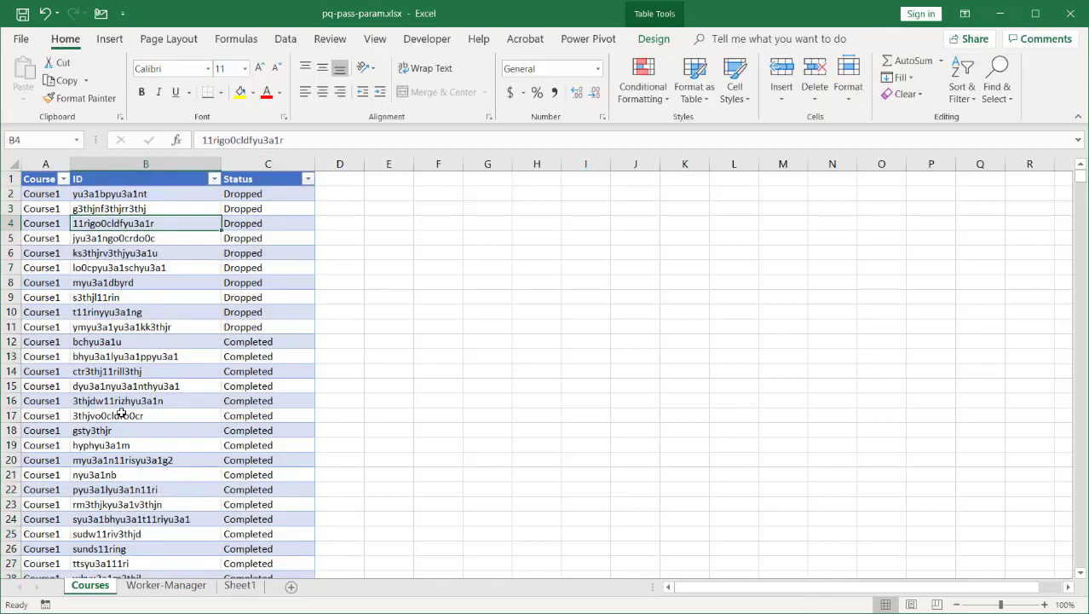
# - Open the wrk_status table in the Power Query Editor and move and enlarge the editor window
pyautogui.click(293, 43)
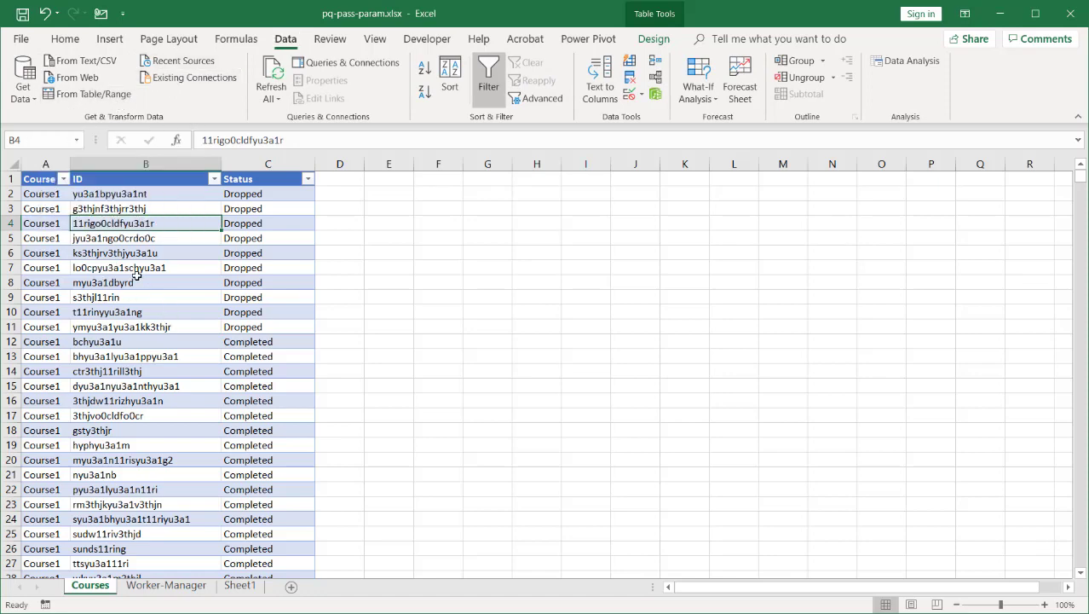
pyautogui.click(102, 96)
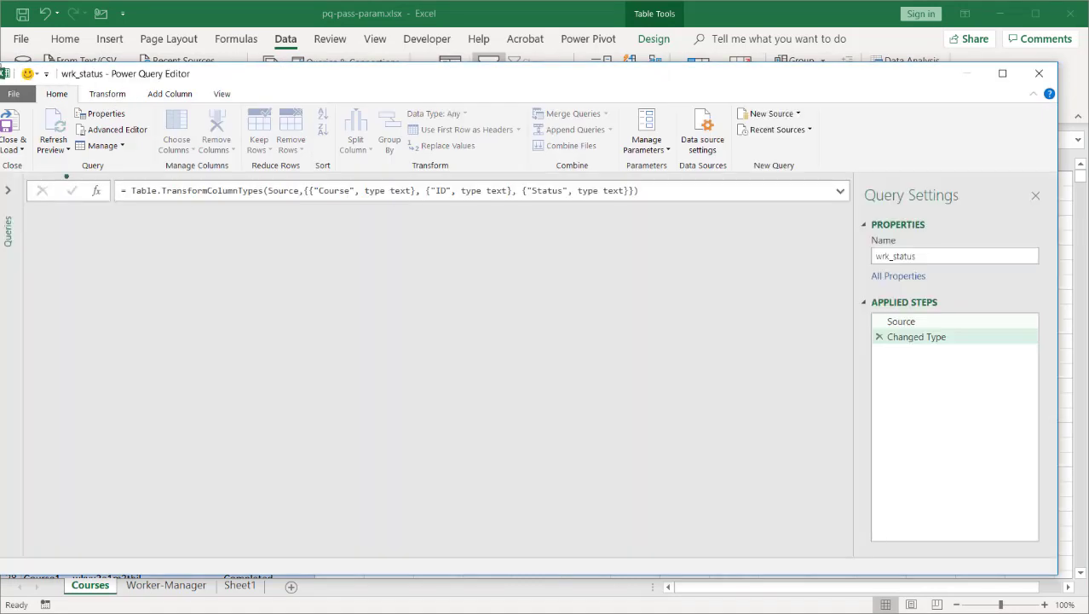
pyautogui.moveTo(4, 67); pyautogui.dragTo(244, 94)
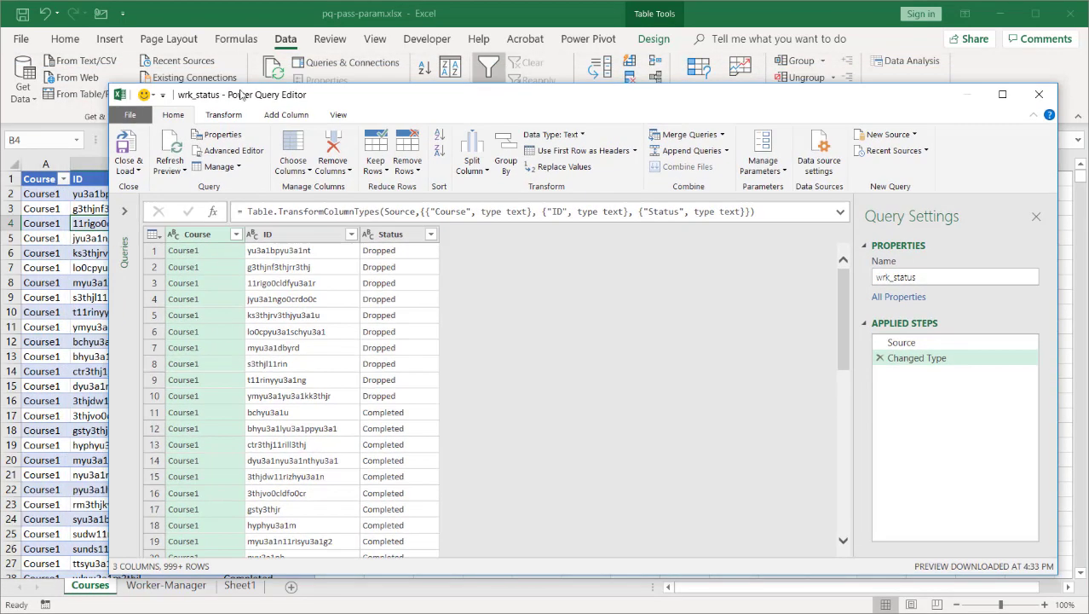
pyautogui.moveTo(313, 96); pyautogui.dragTo(252, 48)
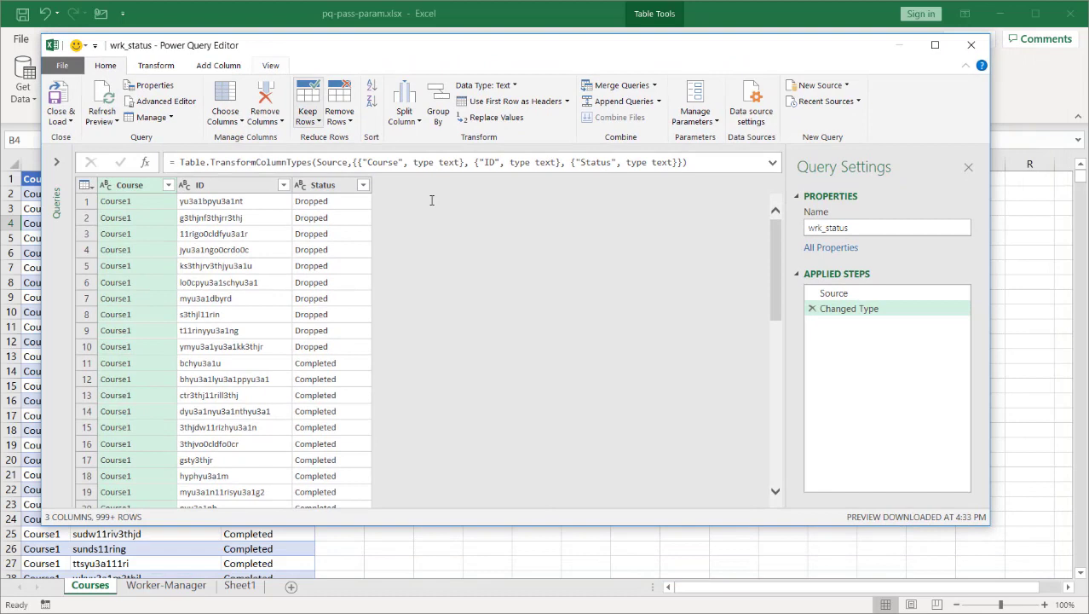
pyautogui.moveTo(984, 527); pyautogui.dragTo(1047, 590)
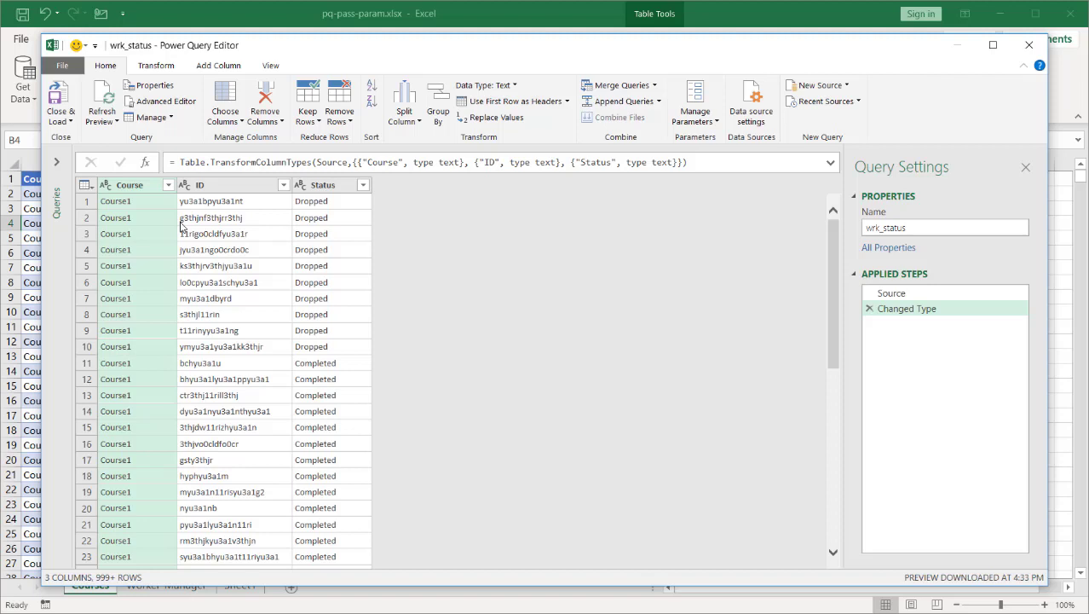
pyautogui.click(68, 122)
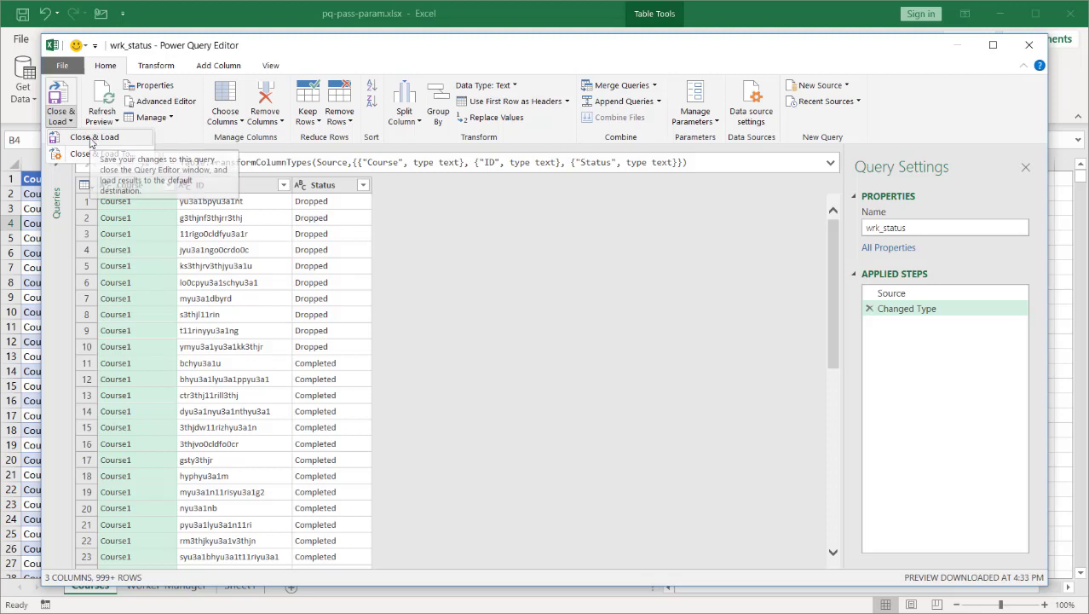
pyautogui.click(83, 154)
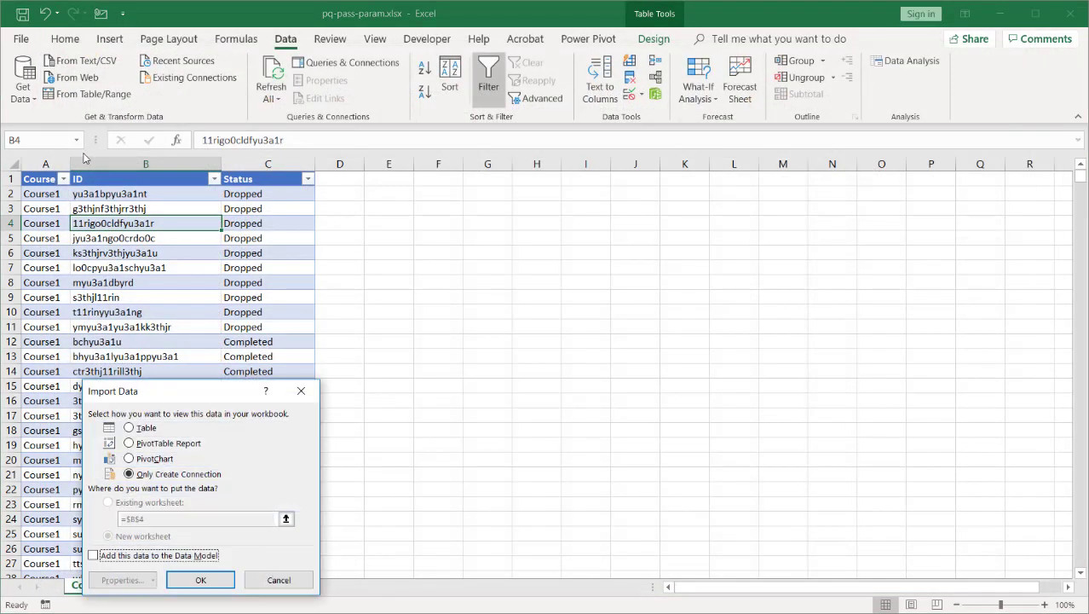
pyautogui.moveTo(207, 391); pyautogui.dragTo(319, 227)
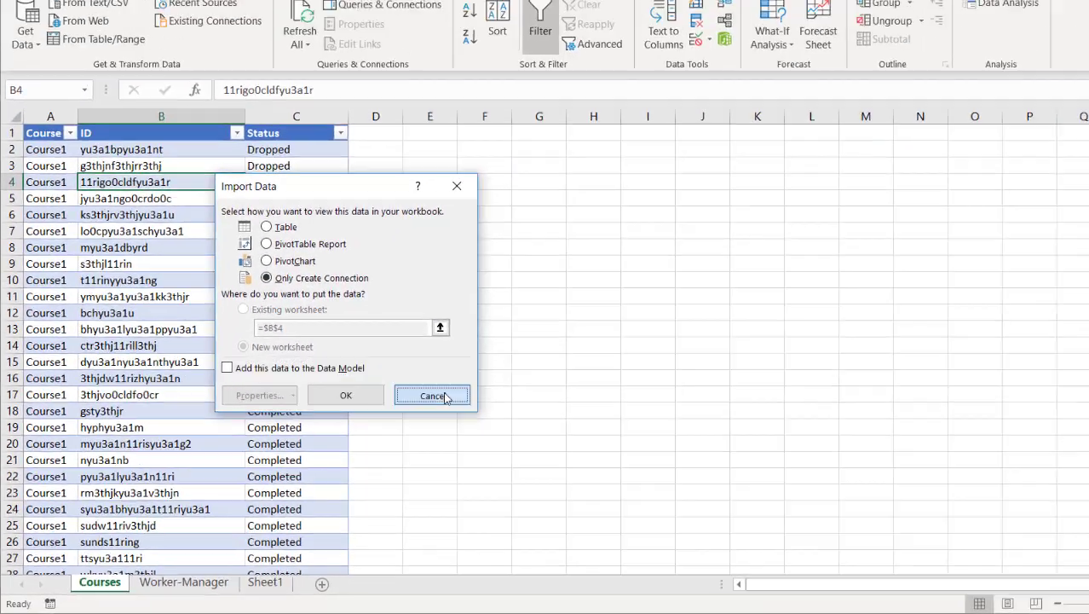
pyautogui.click(539, 341)
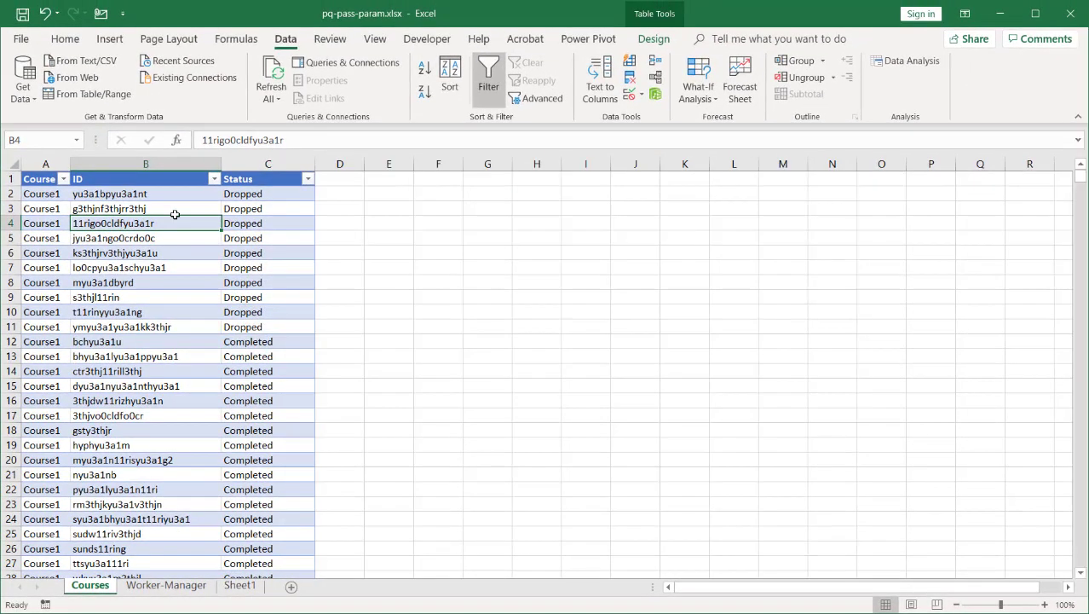
# - Bring the wrk_status table into Power Query and load it as a connection-only query
pyautogui.click(95, 97)
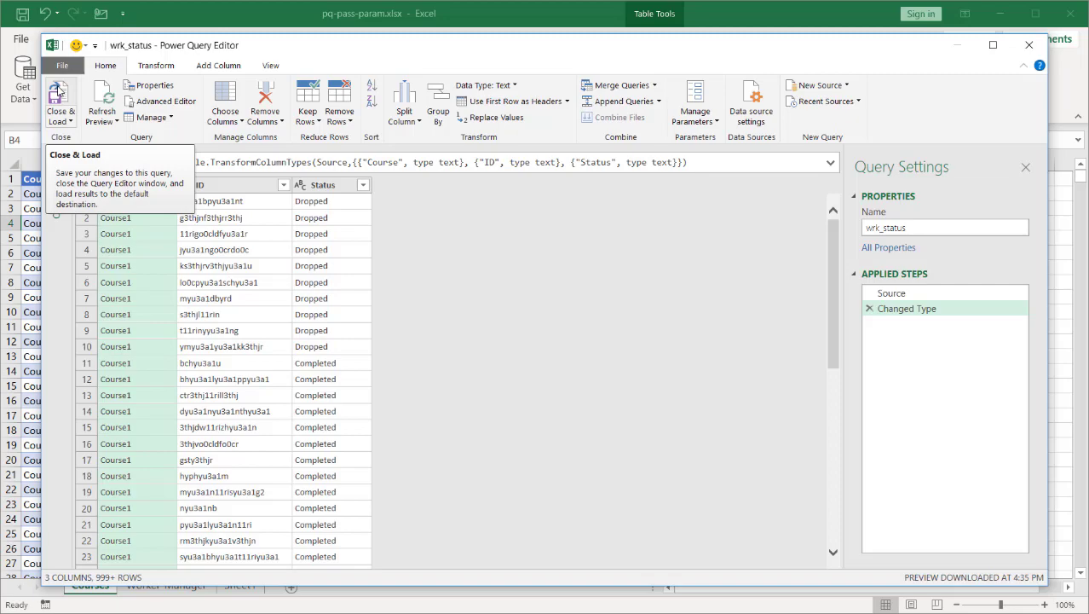
pyautogui.click(59, 94)
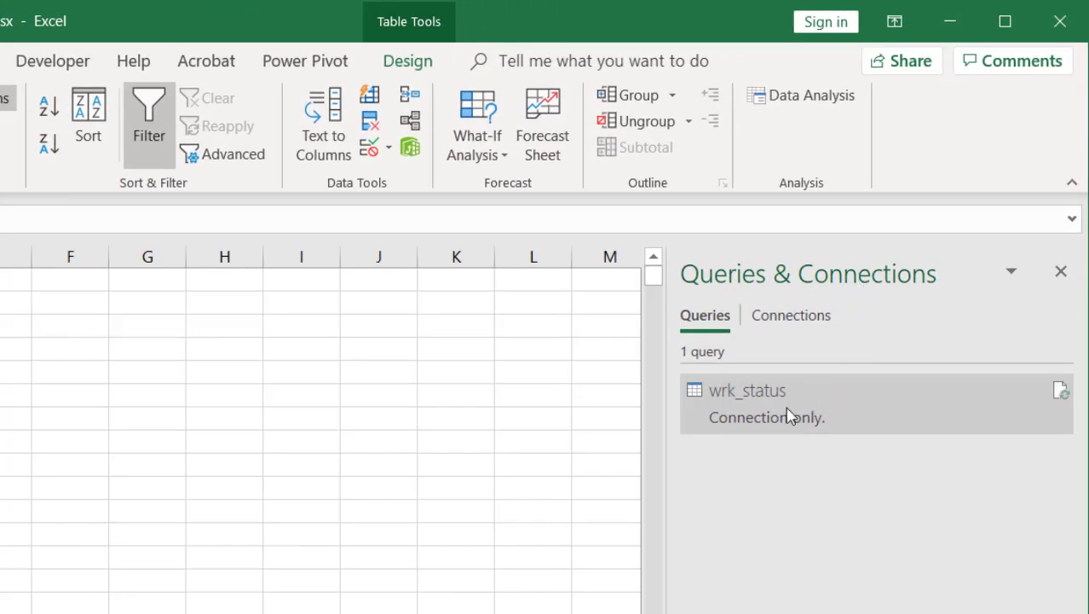
pyautogui.moveTo(692, 425)
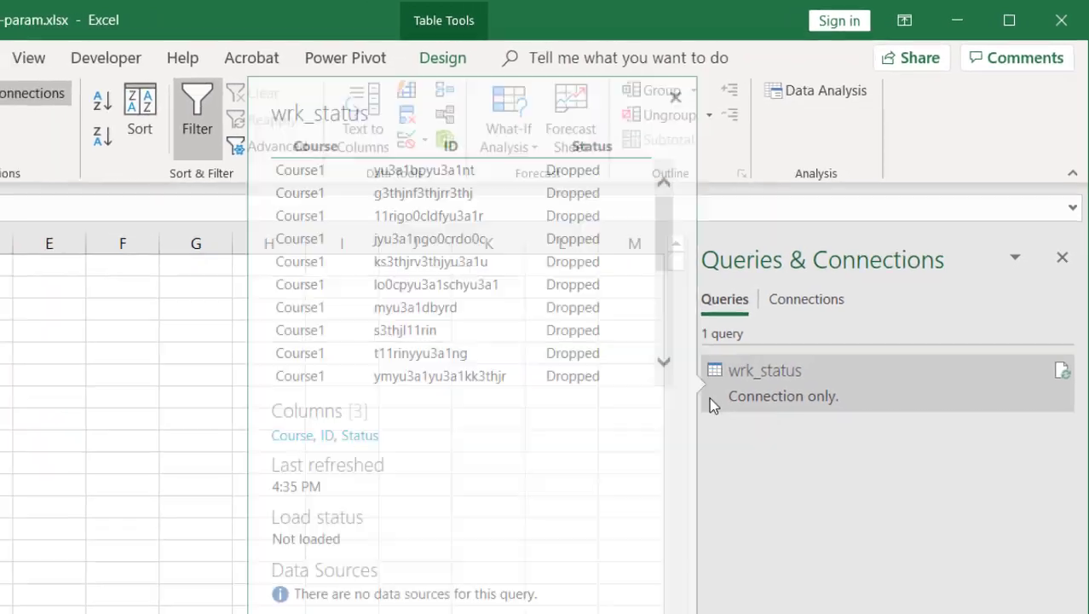
# - Convert the Worker-Manager data, range A1:B2996, into a table with headers and try to name it wrk_mgr
pyautogui.click(165, 586)
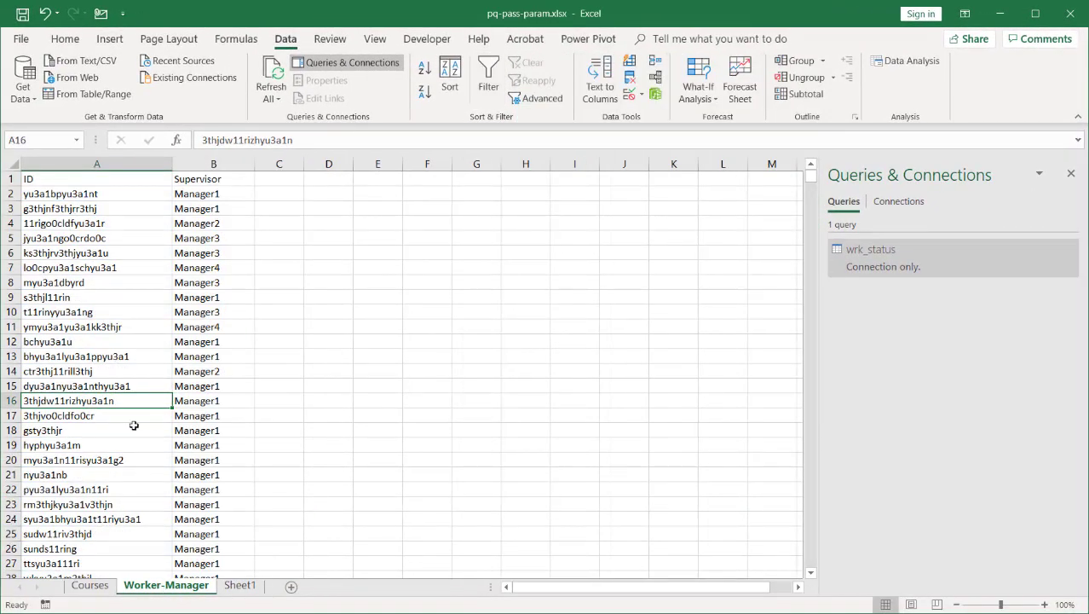
pyautogui.click(112, 292)
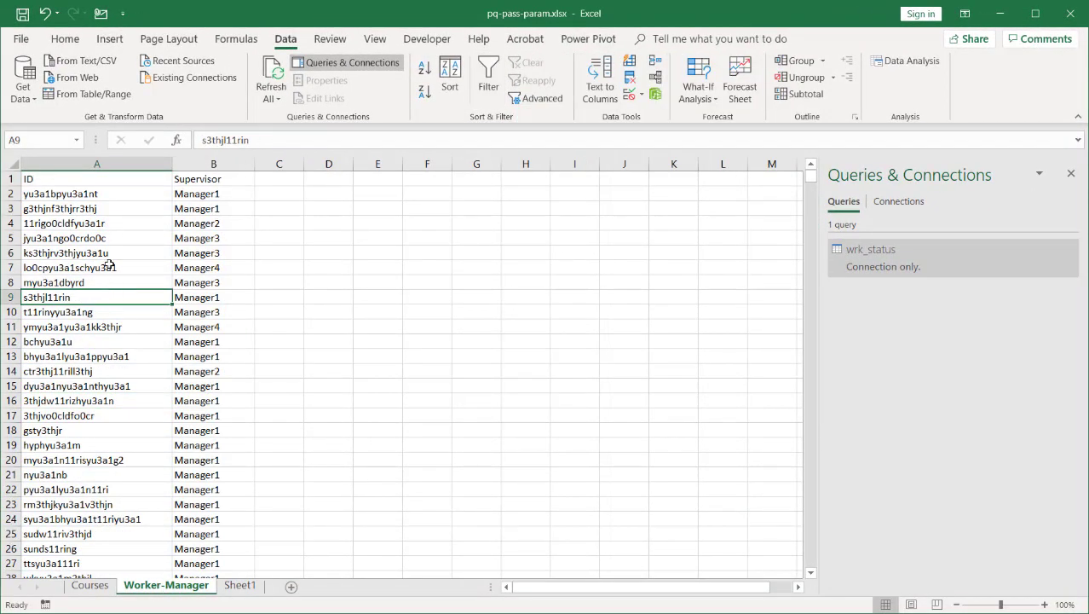
pyautogui.click(109, 39)
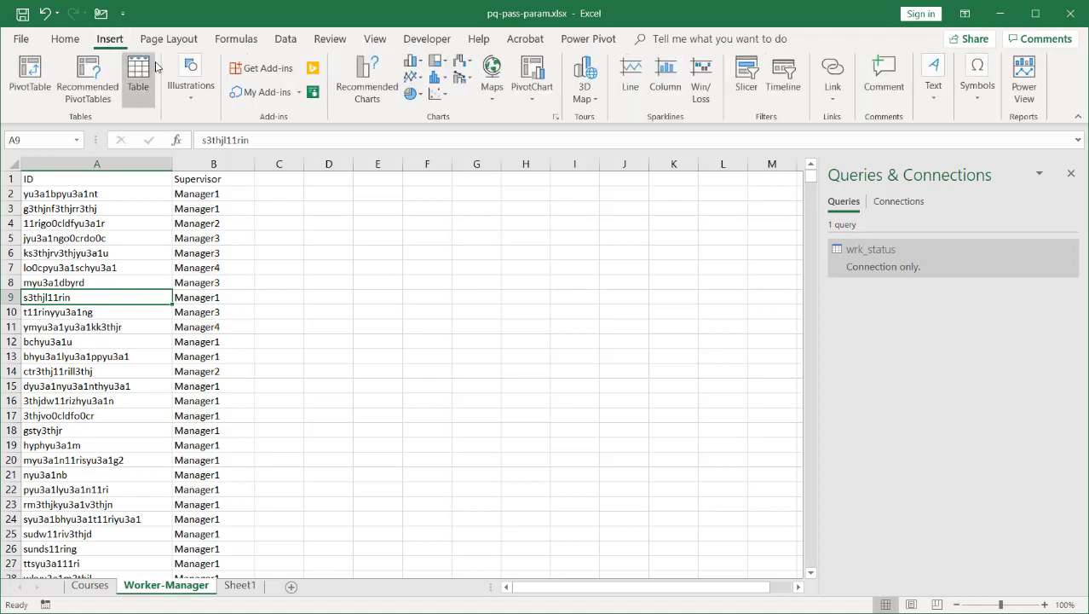
pyautogui.click(138, 73)
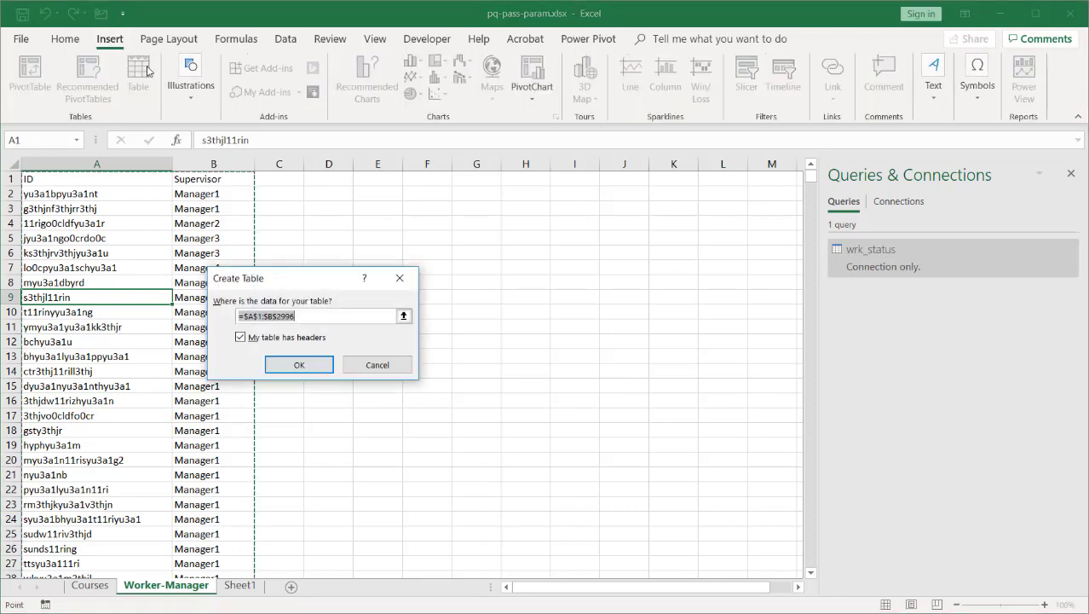
pyautogui.click(290, 365)
pyautogui.click(48, 82)
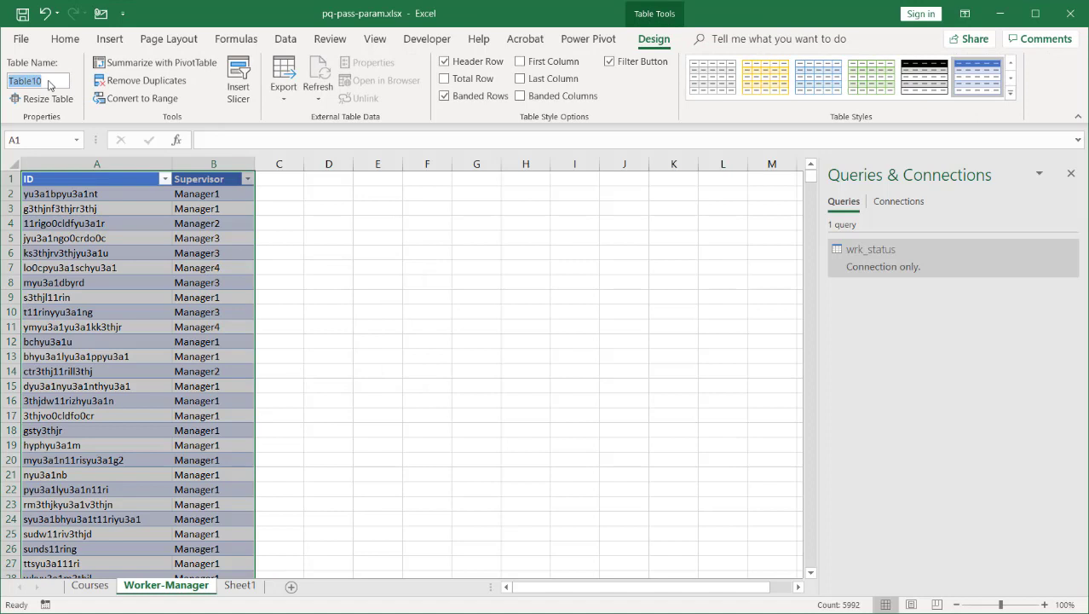
pyautogui.write('wrk_mgr')
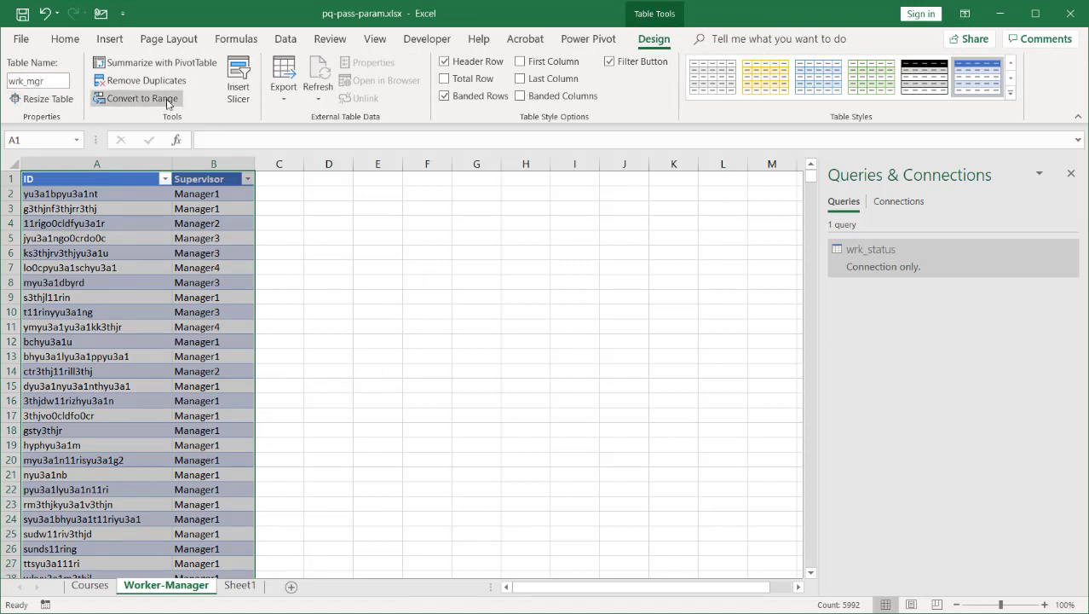
# - Bring the Worker-Manager table into Power Query and load it as a connection-only query
pyautogui.click(285, 40)
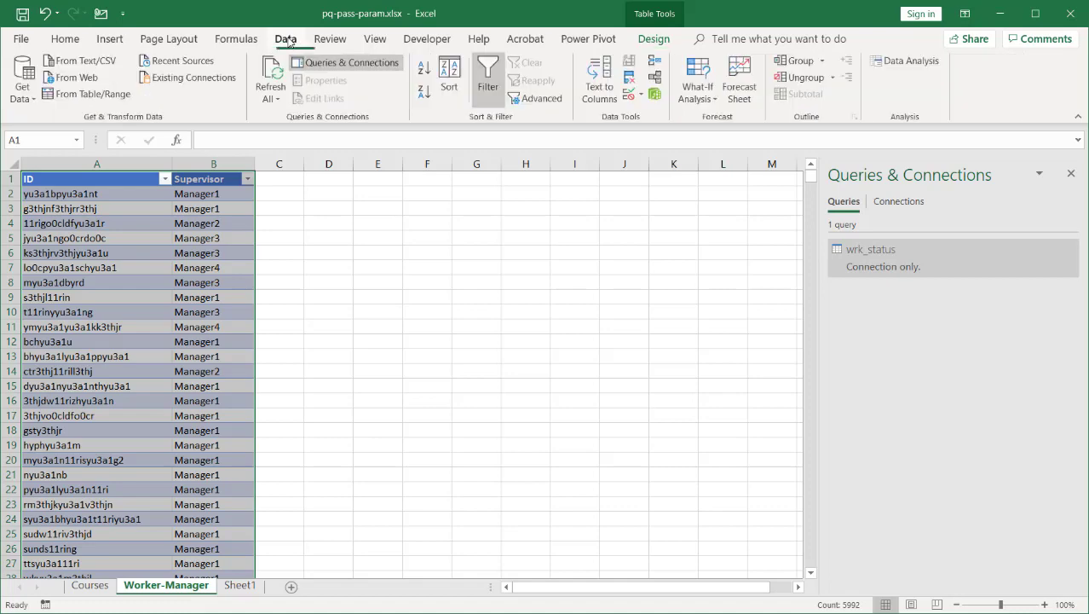
pyautogui.click(90, 98)
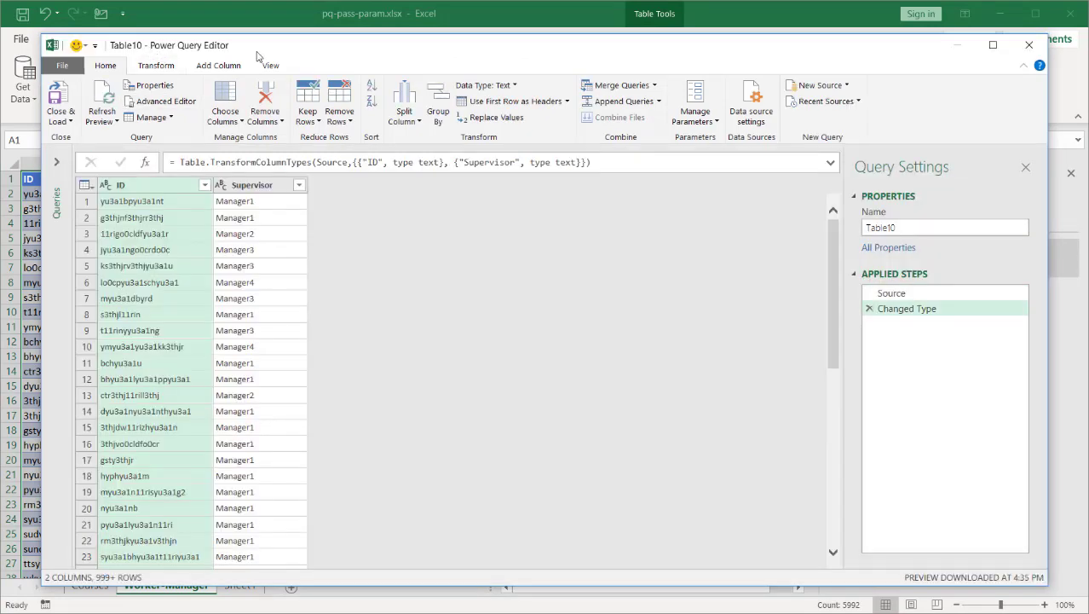
pyautogui.click(65, 99)
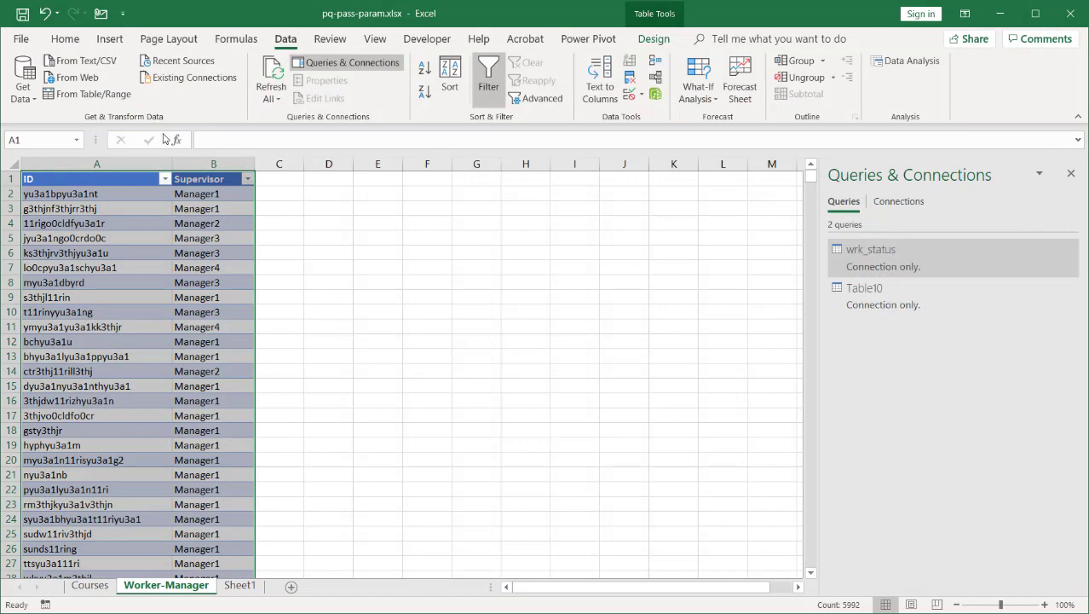
# - Rename the table on the Worker-Manager sheet as wrk_mgr
pyautogui.moveTo(868, 304)
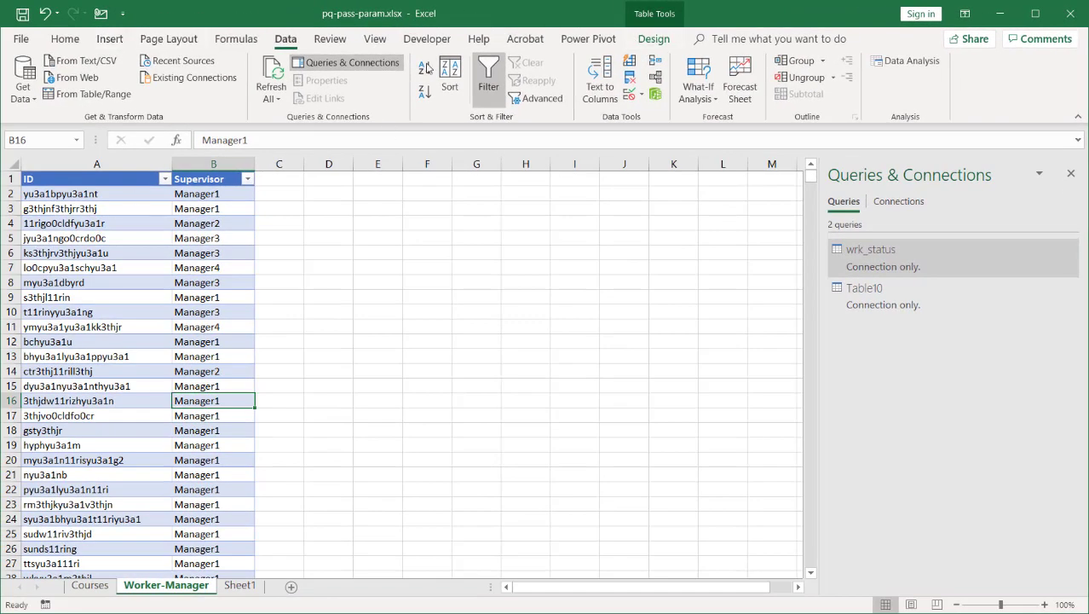
pyautogui.click(653, 38)
pyautogui.click(59, 85)
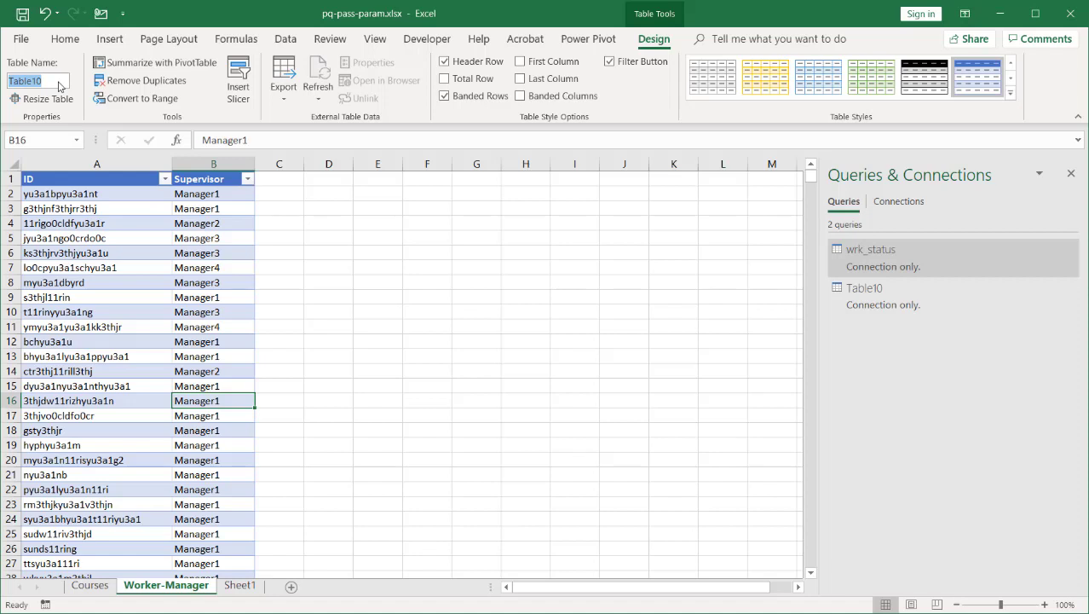
pyautogui.write('wrk_mgr')
pyautogui.press('Tab')
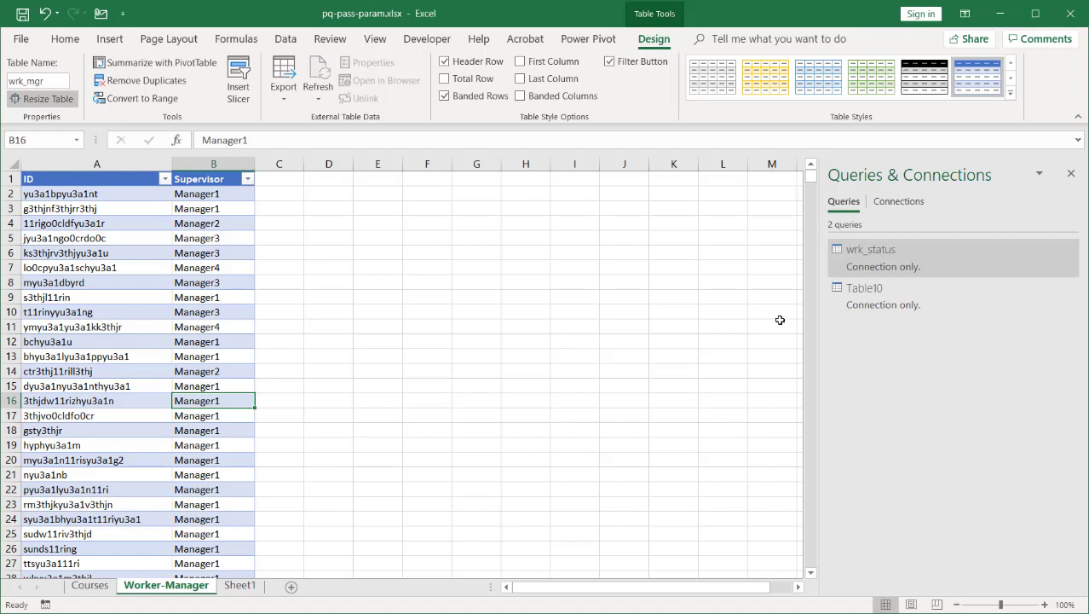
# - Rename the Table10 query as wrk_mgr
pyautogui.click(870, 304)
pyautogui.rightClick(872, 303)
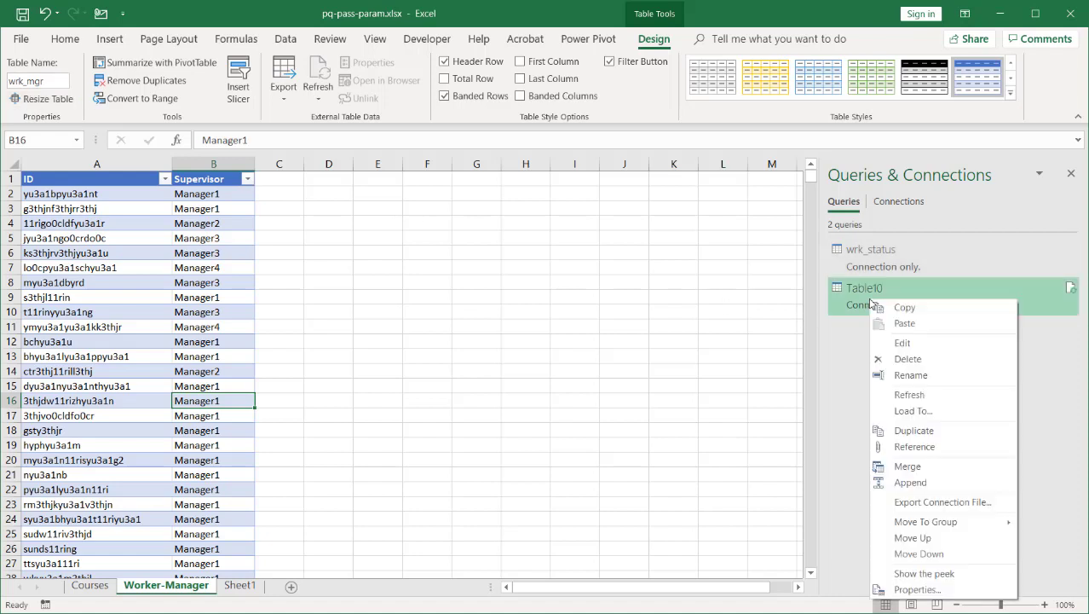
pyautogui.click(942, 376)
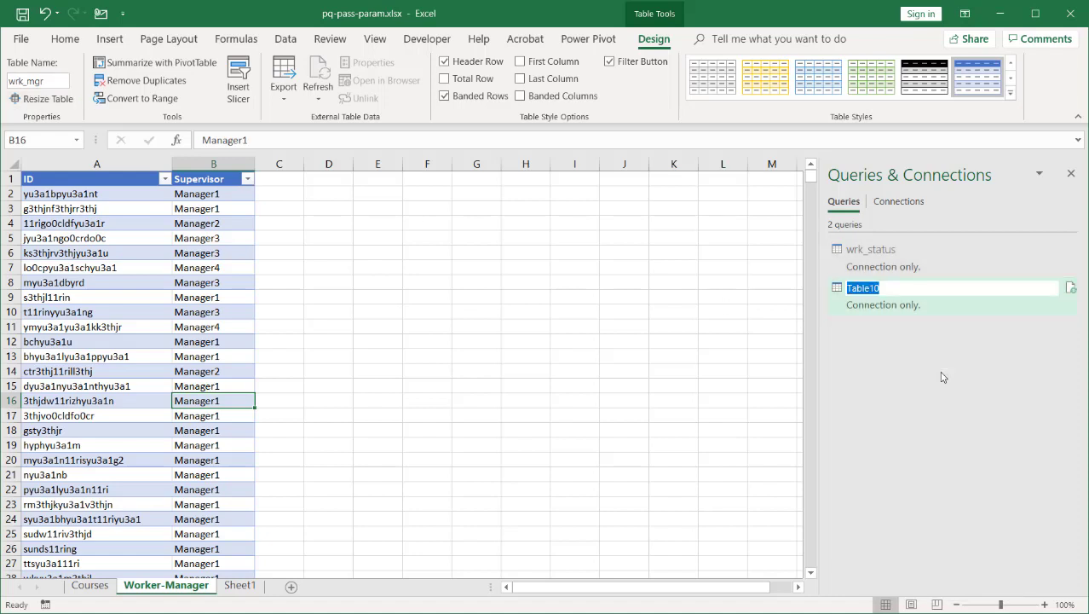
pyautogui.write('wrk_mgr')
pyautogui.press('Return')
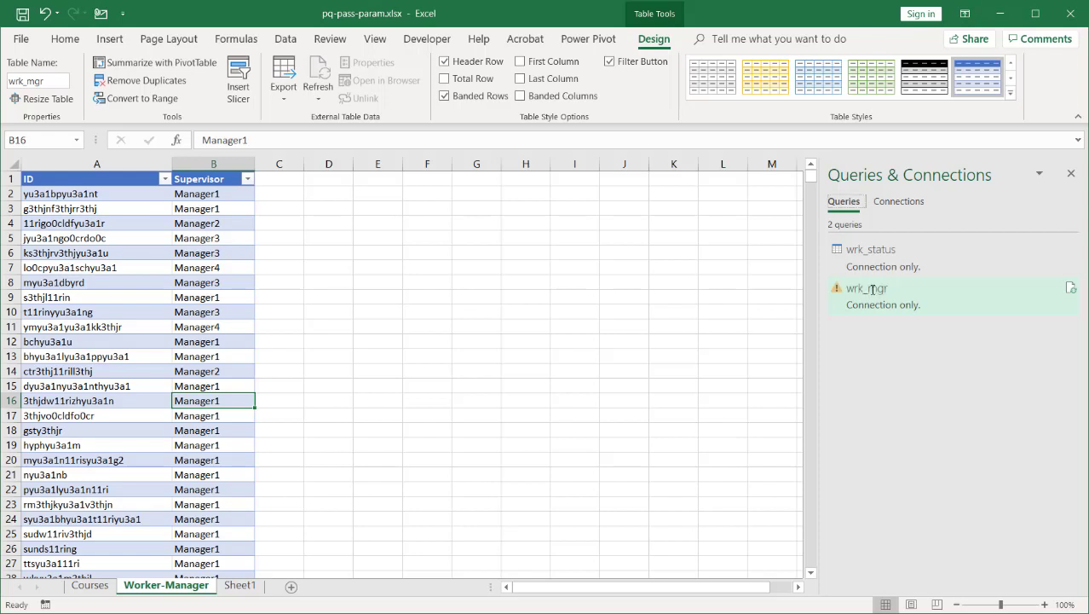
# - Check the wrk_mgr query's preview details and delete that query from the workbook
pyautogui.moveTo(899, 301)
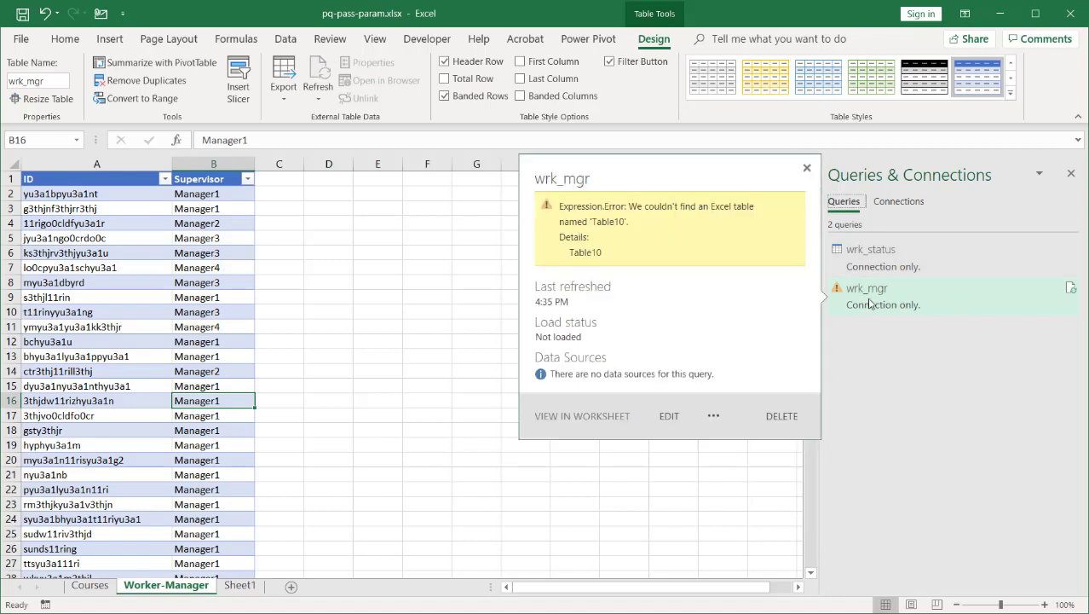
pyautogui.rightClick(871, 304)
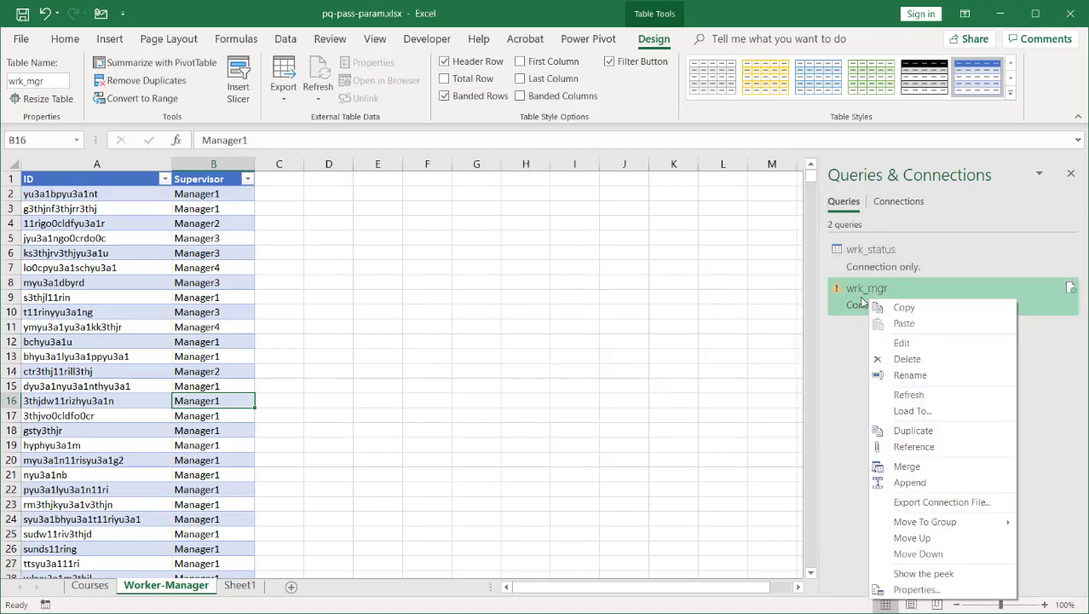
pyautogui.click(907, 359)
pyautogui.click(622, 365)
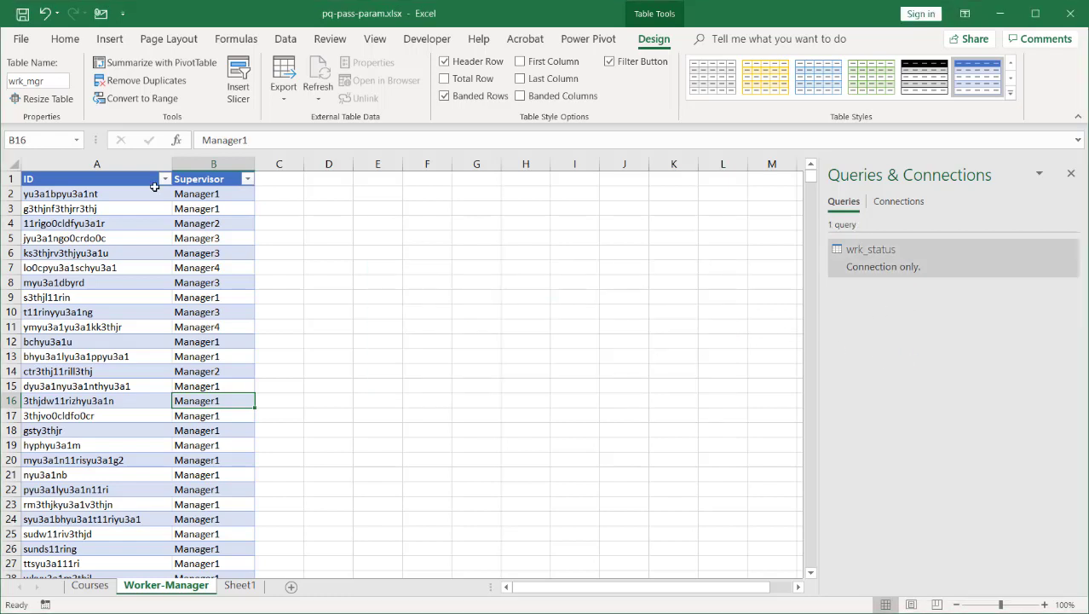
# - Bring the renamed wrk_mgr table into Power Query and load it as a connection-only query
pyautogui.click(129, 253)
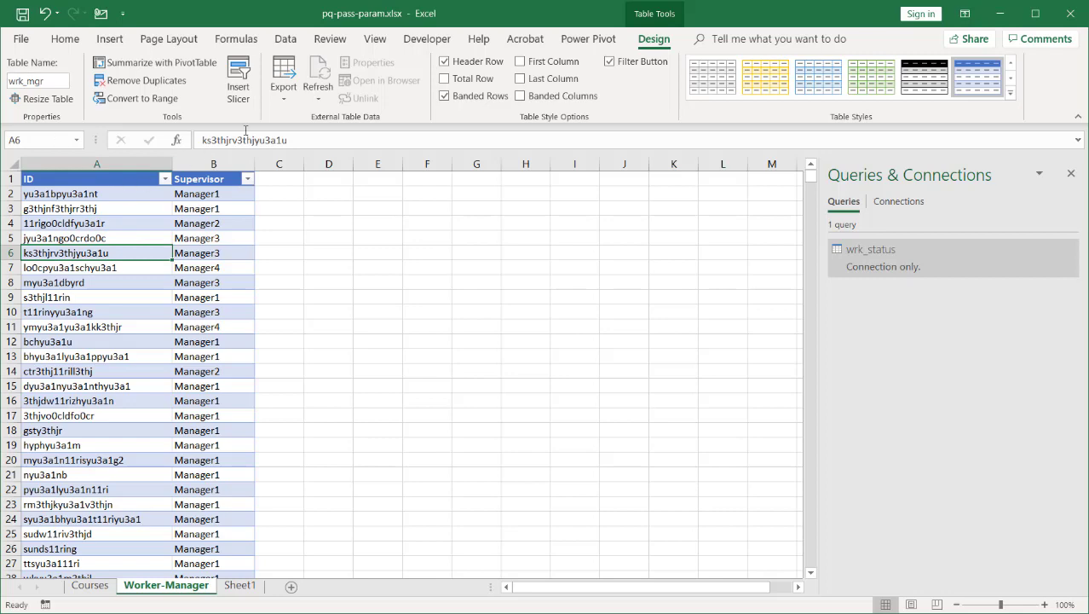
pyautogui.click(286, 43)
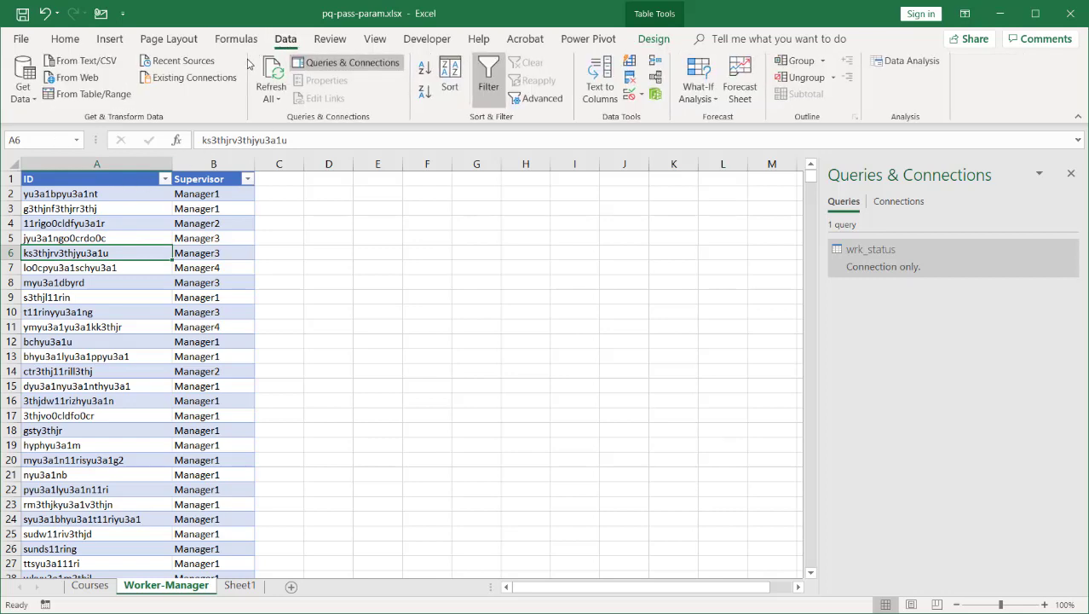
pyautogui.click(83, 97)
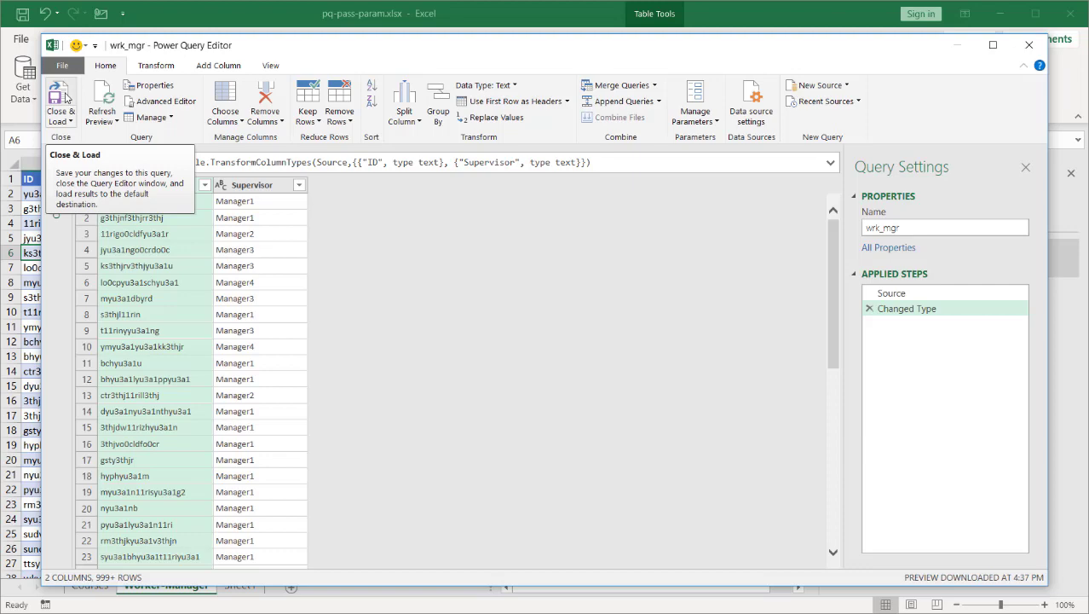
pyautogui.click(66, 96)
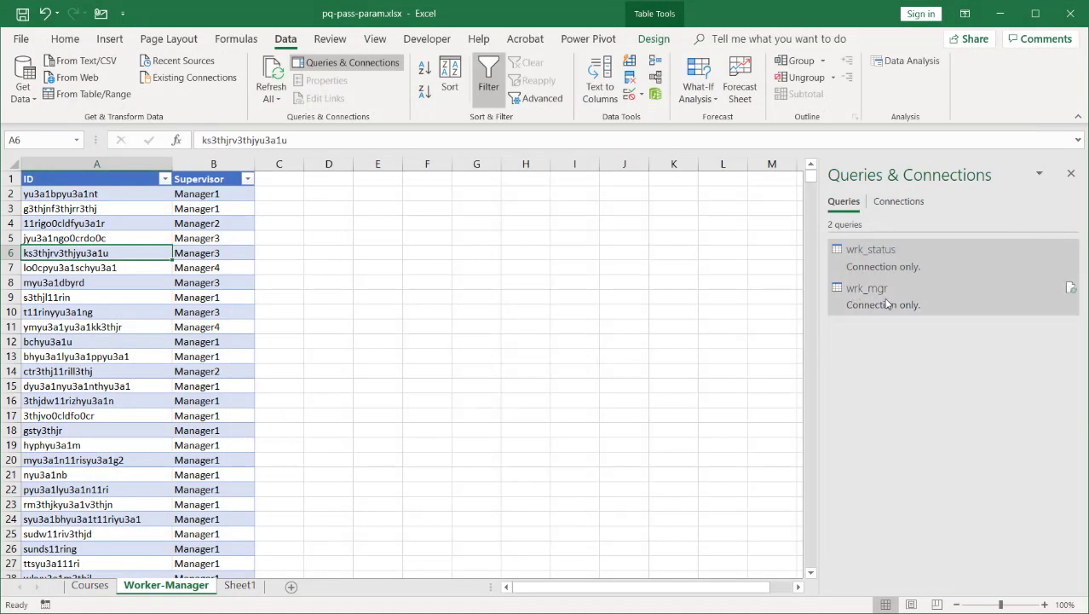
pyautogui.moveTo(880, 297)
pyautogui.click(362, 360)
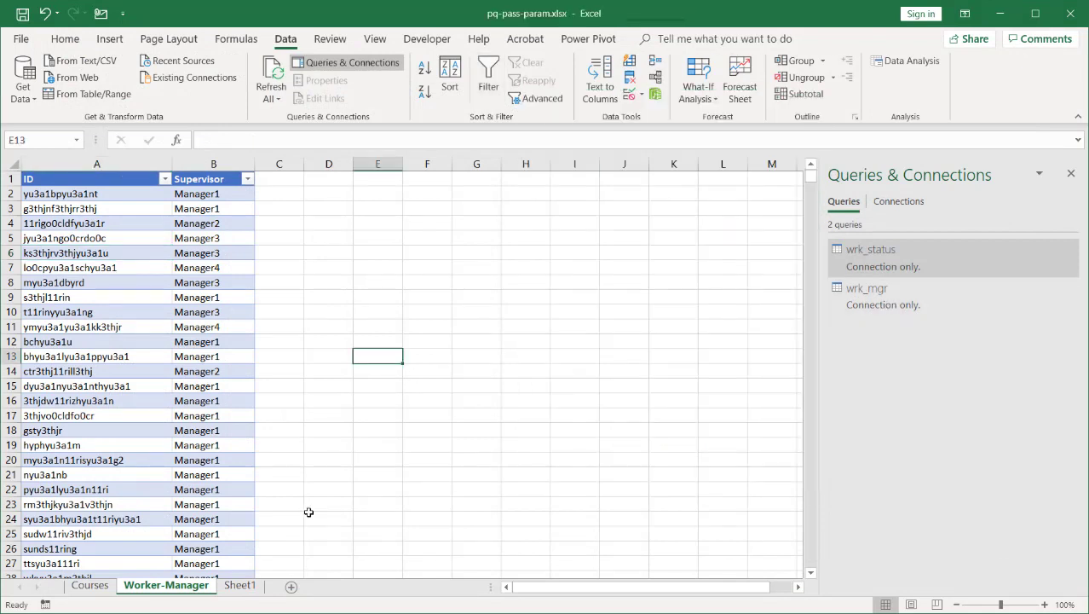
# - On Sheet1, enter the heading "Enter Mgr Name" in C1 and the value Manager1 in C2
pyautogui.click(239, 586)
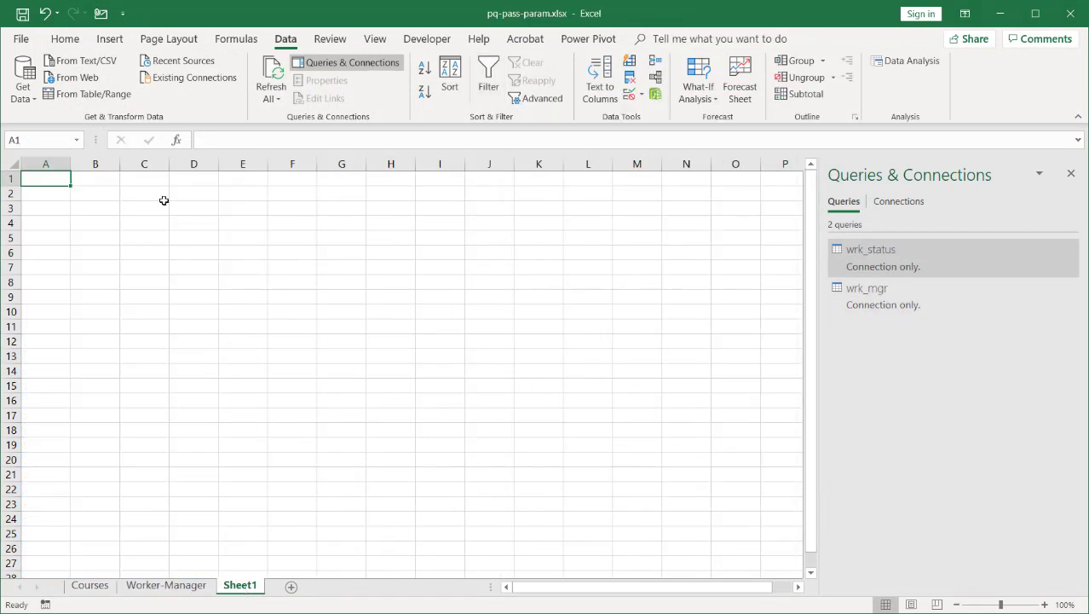
pyautogui.click(144, 181)
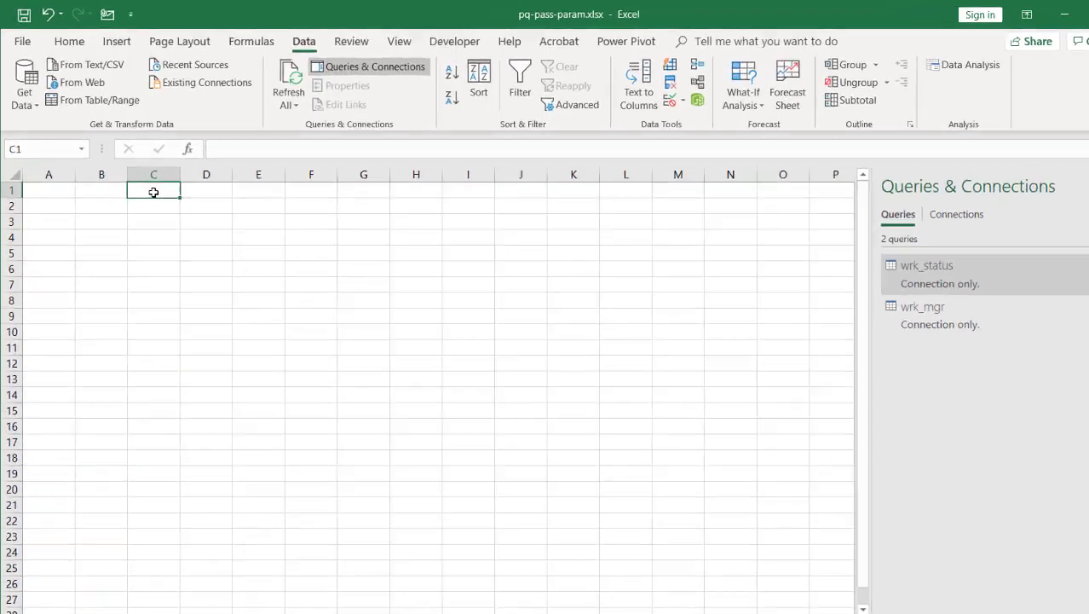
pyautogui.write('Enter')
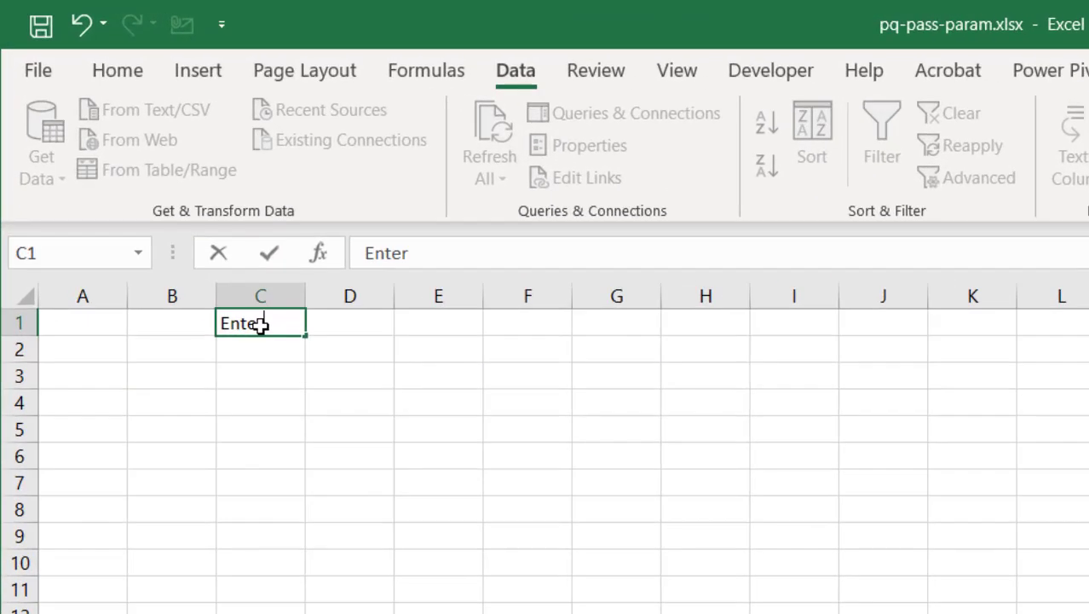
pyautogui.write(' Wrok')
pyautogui.press('BackSpace')
pyautogui.press('BackSpace')
pyautogui.press('BackSpace')
pyautogui.press('BackSpace')
pyautogui.press('BackSpace')
pyautogui.write('m')
pyautogui.press('BackSpace')
pyautogui.write('Mgr Name')
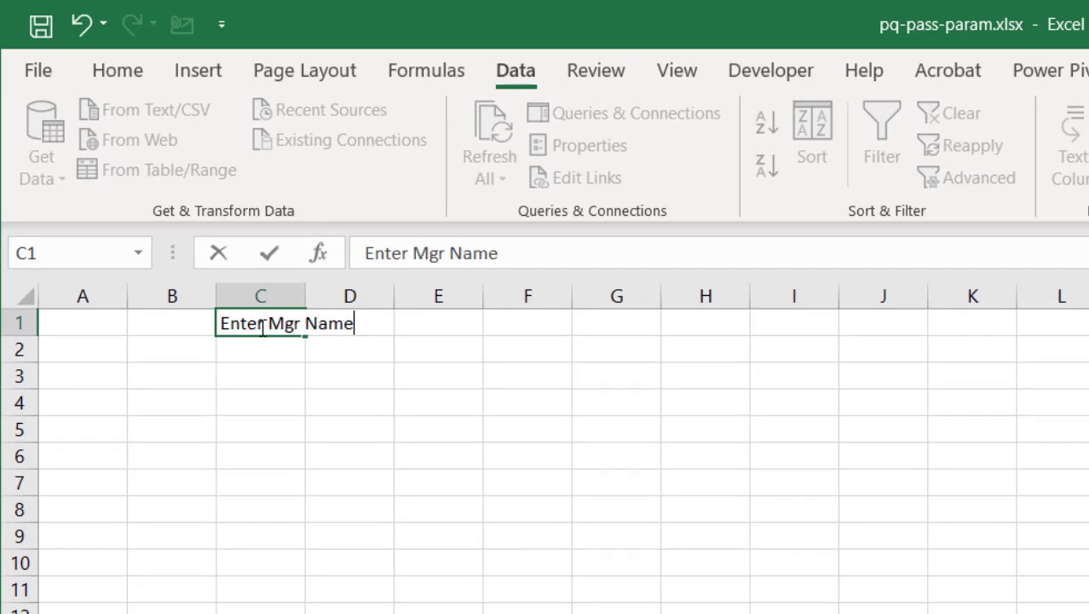
pyautogui.press('Return')
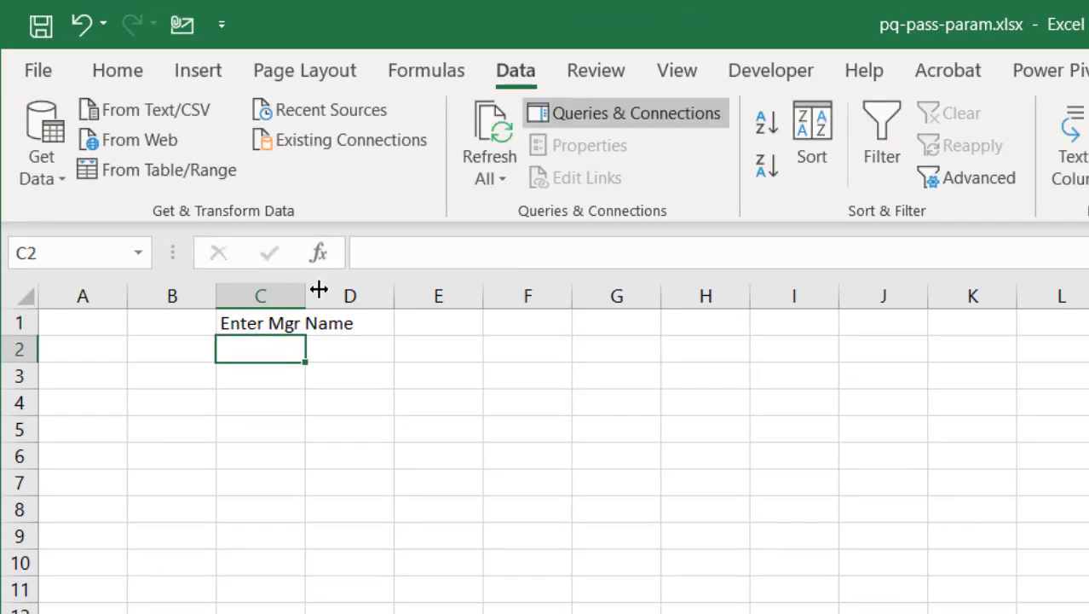
pyautogui.write('Manager1')
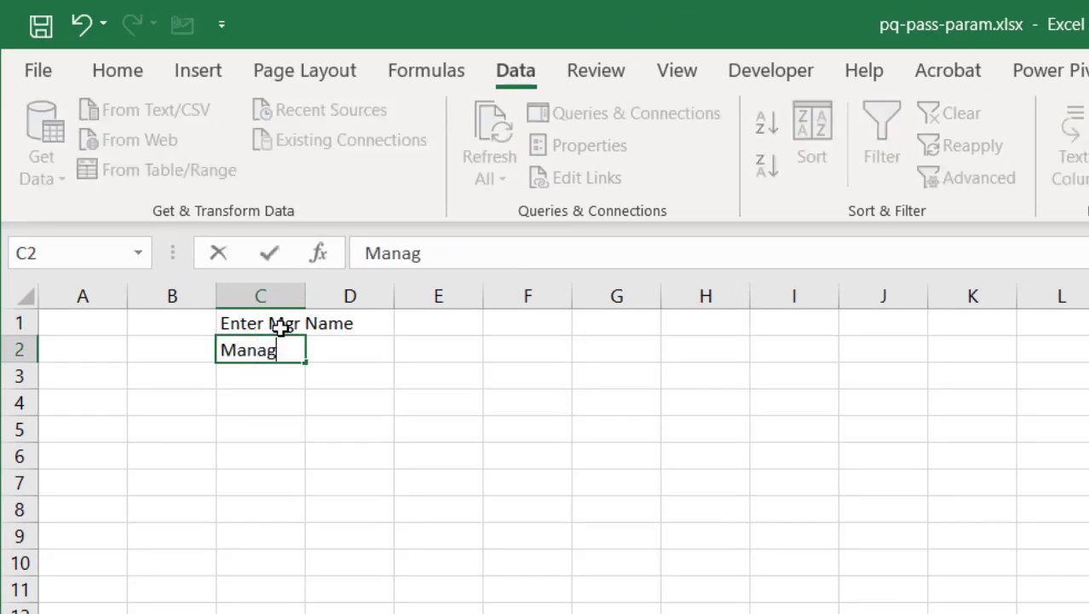
pyautogui.press('Return')
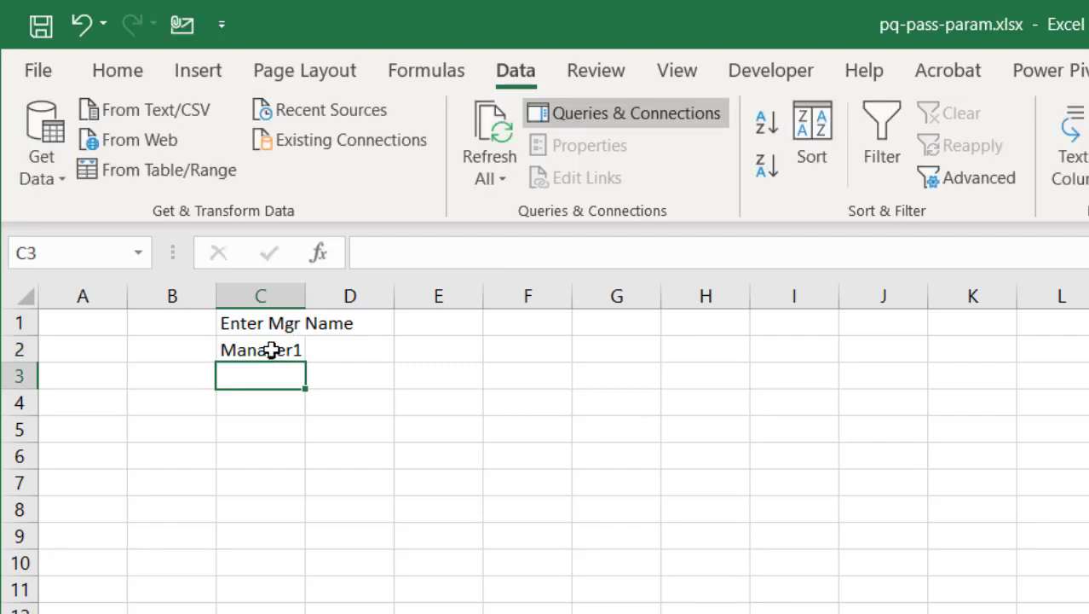
# - Fit column C's width to its contents and convert range C1:C2 into a table with headers
pyautogui.moveTo(305, 291); pyautogui.dragTo(296, 343)
pyautogui.doubleClick(305, 292)
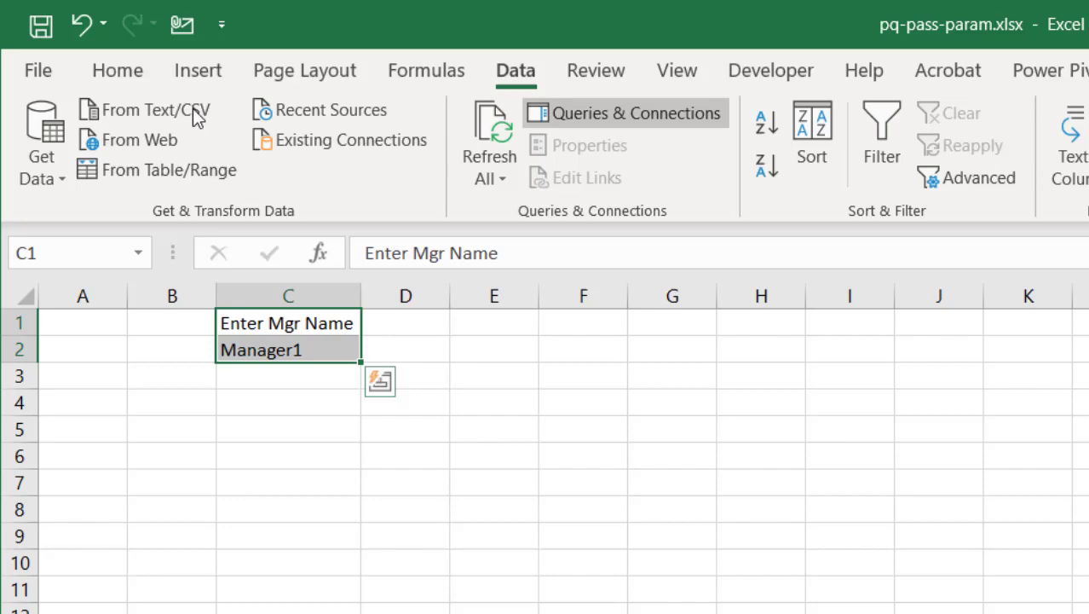
pyautogui.click(189, 70)
pyautogui.click(260, 123)
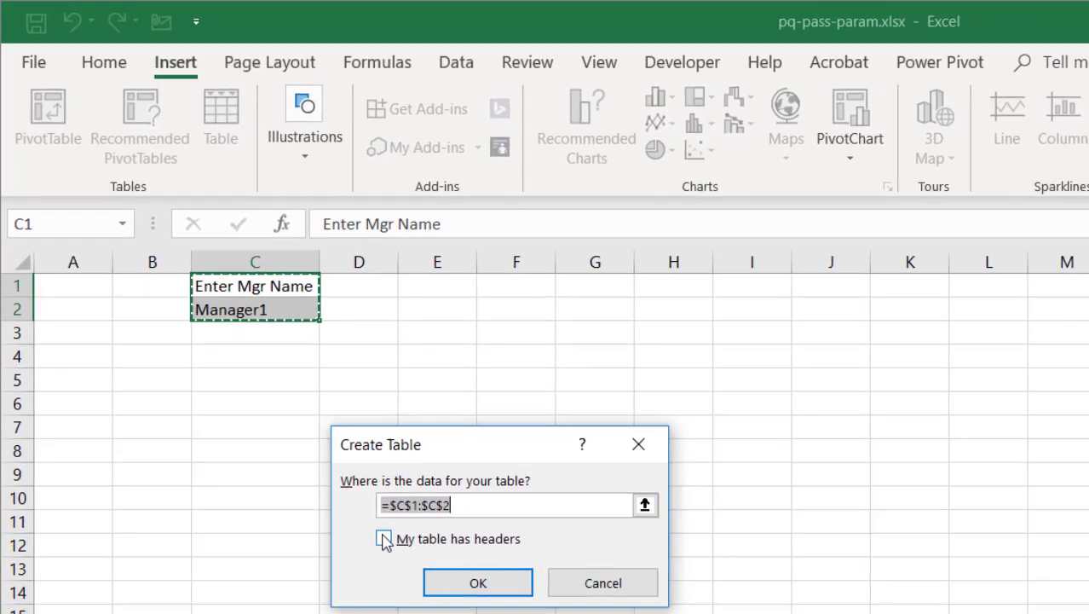
pyautogui.click(431, 599)
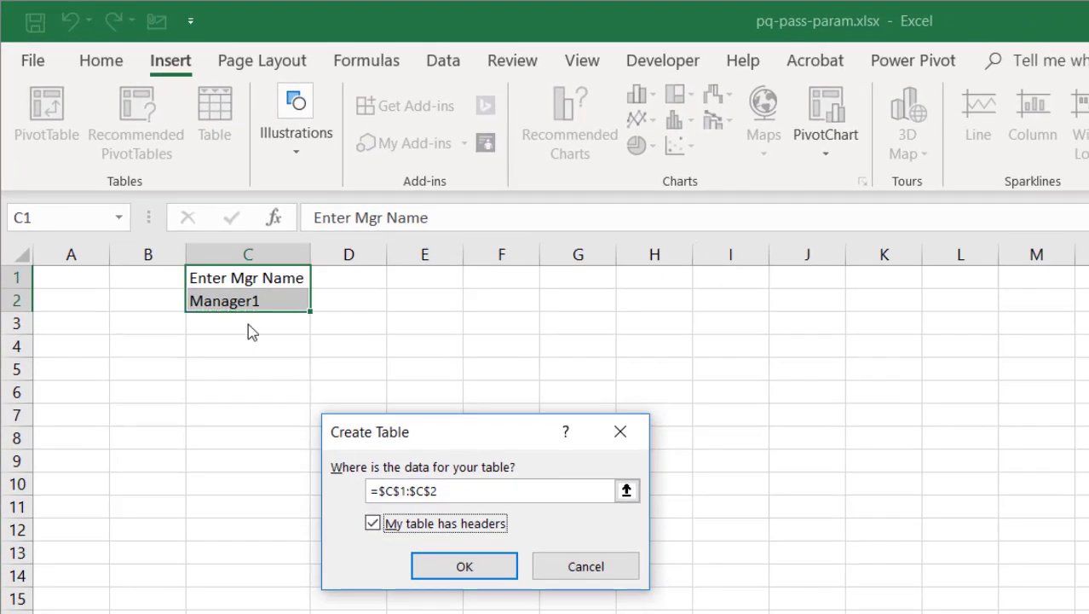
pyautogui.click(468, 566)
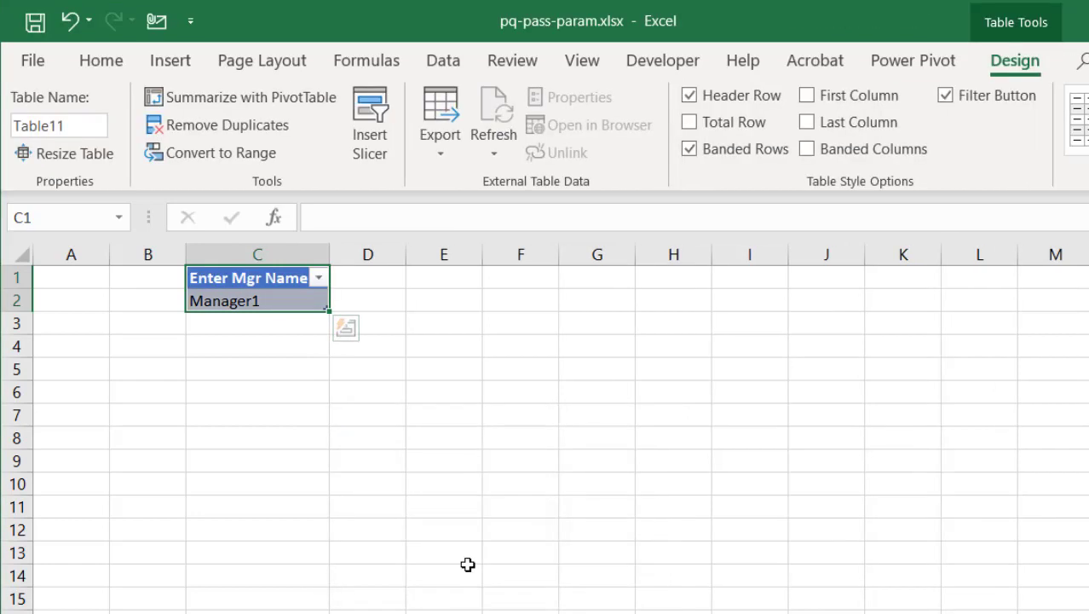
# - Name the manager entry table on Sheet1 mgr_select
pyautogui.click(80, 132)
pyautogui.click(80, 132)
pyautogui.doubleClick(71, 133)
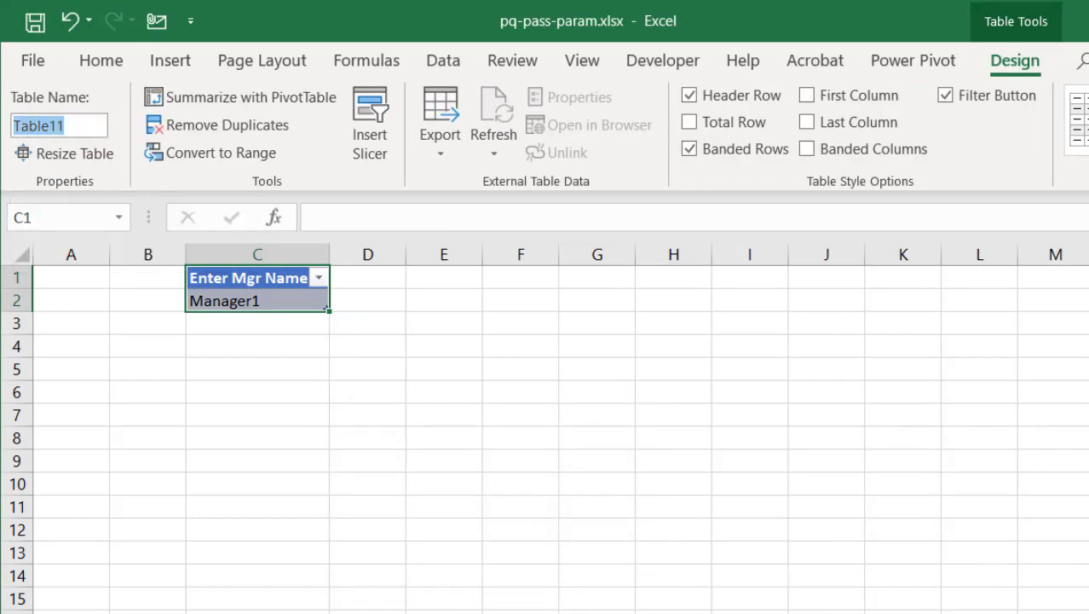
pyautogui.write('mgr')
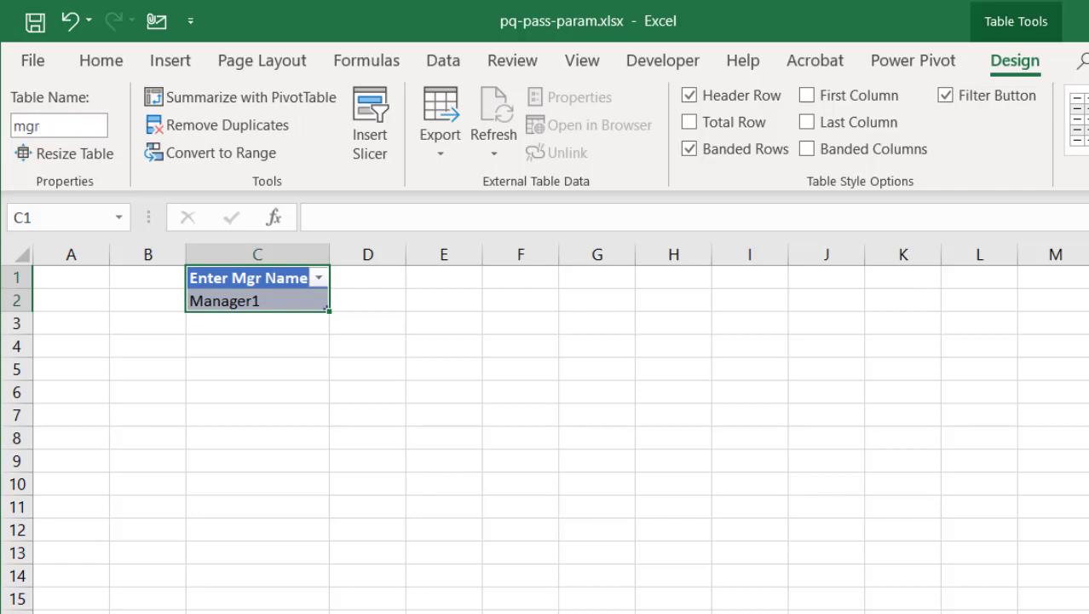
pyautogui.write('_select')
pyautogui.press('Return')
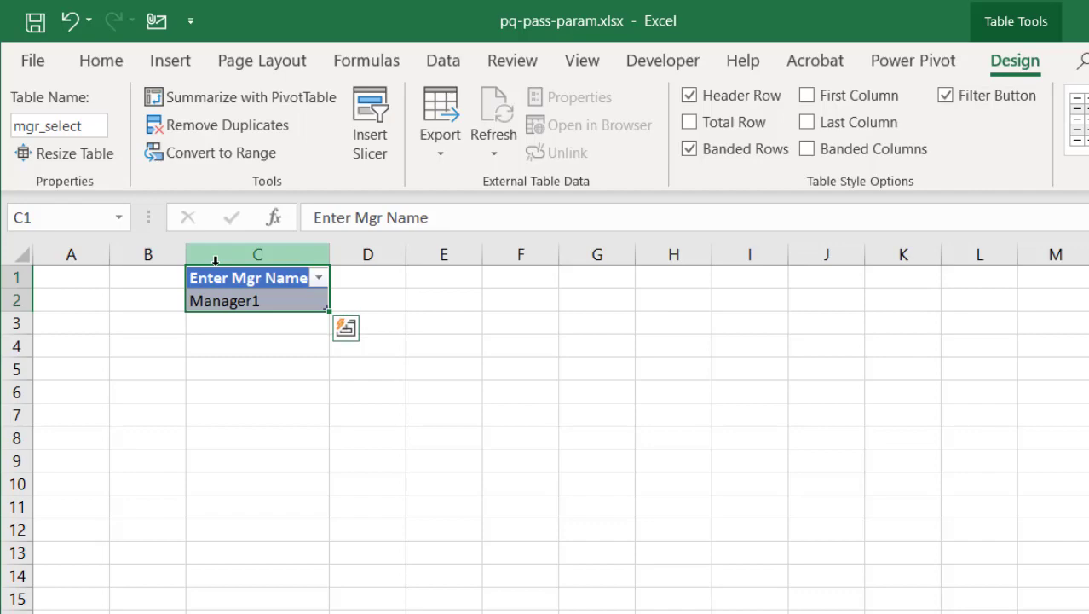
# - Open the mgr_select table in the Power Query Editor
pyautogui.click(251, 280)
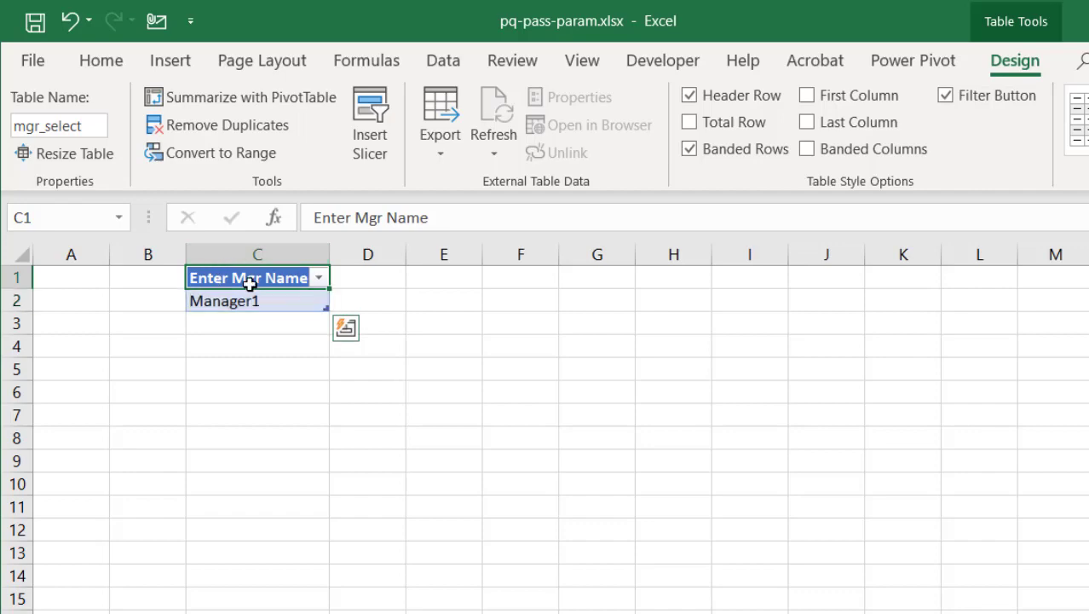
pyautogui.click(448, 68)
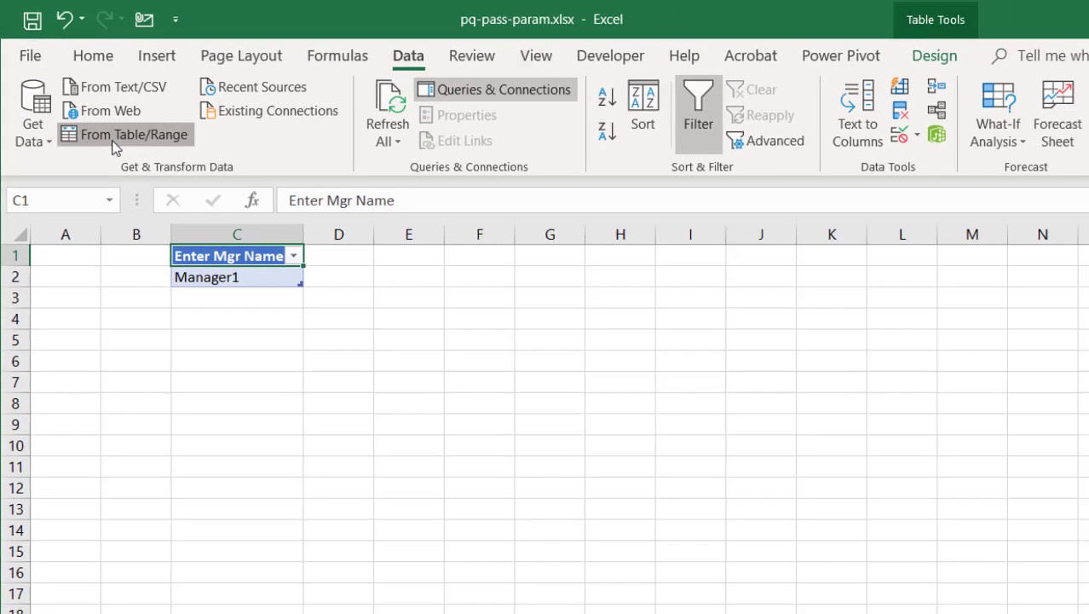
pyautogui.click(128, 146)
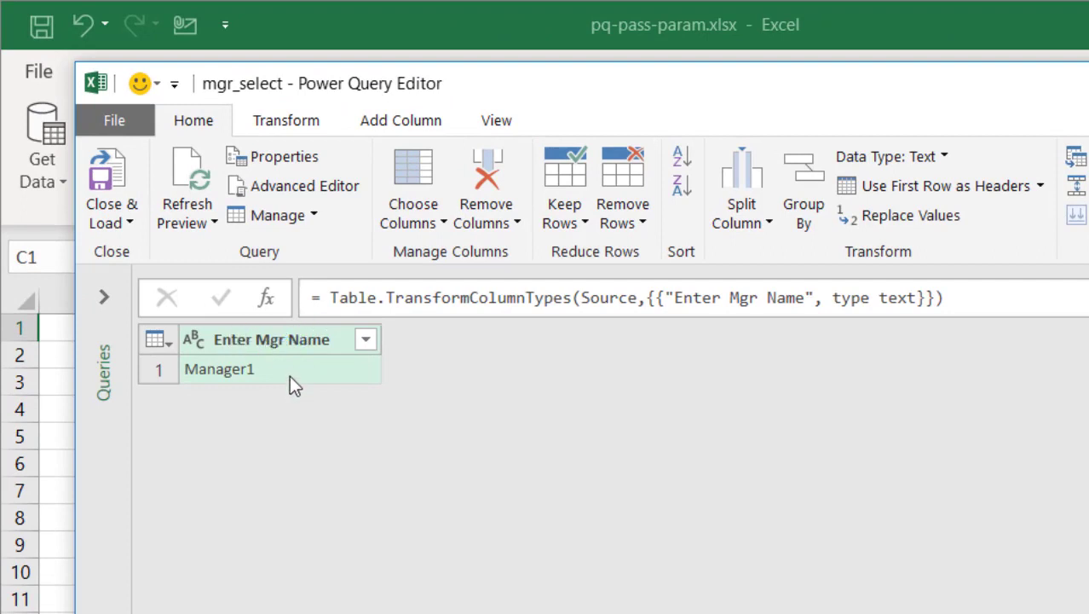
# - Drill down into the Manager1 value of the mgr_select query so it returns a single text value
pyautogui.click(296, 369)
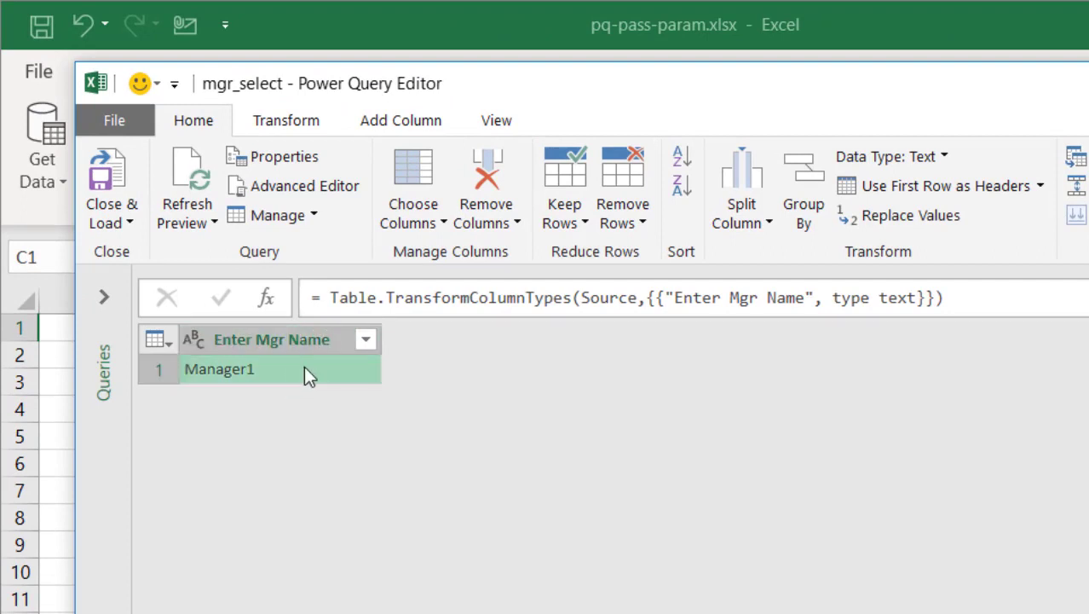
pyautogui.rightClick(317, 375)
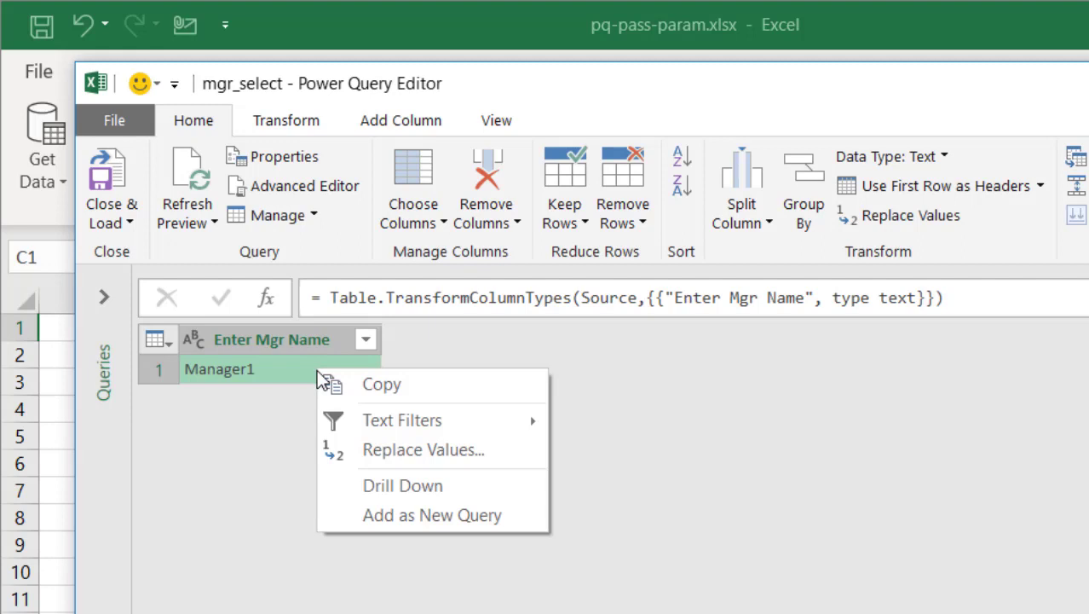
pyautogui.click(379, 486)
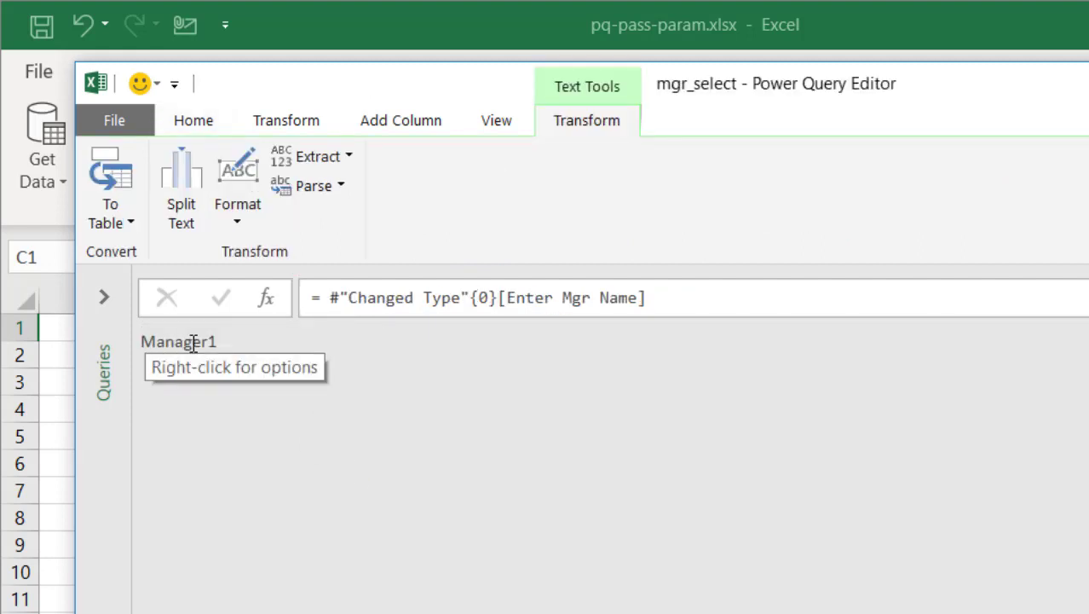
pyautogui.click(202, 123)
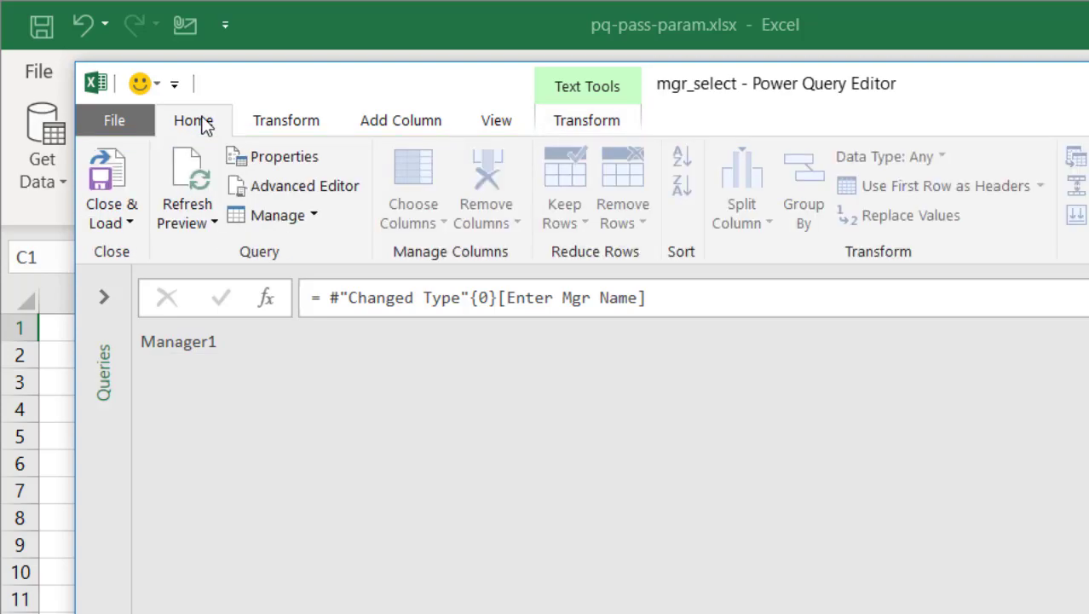
# - Close the Power Query Editor and keep the mgr_select query as a connection only
pyautogui.click(102, 179)
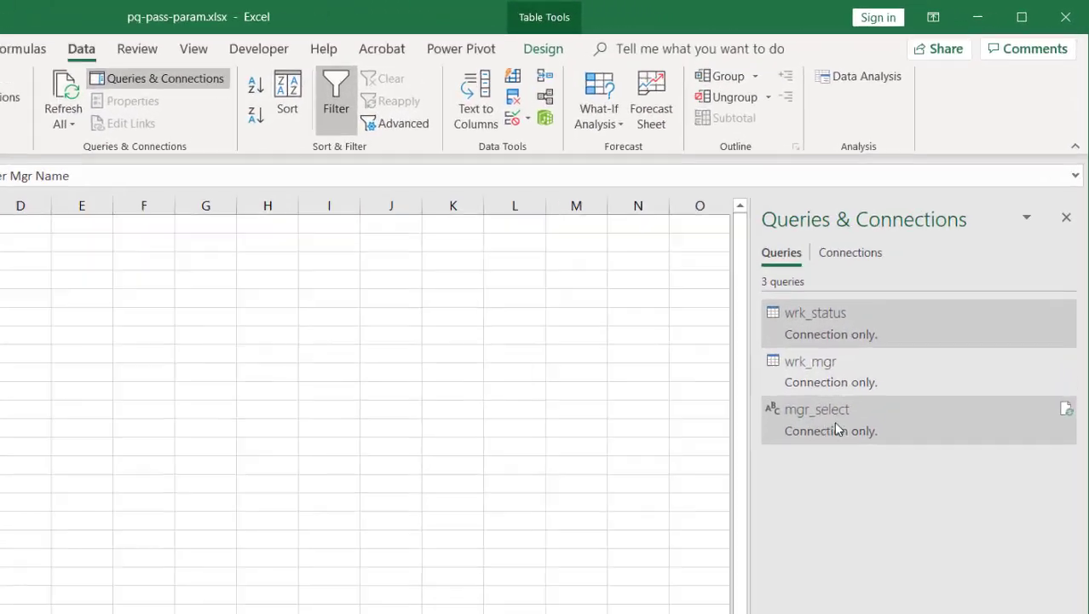
pyautogui.moveTo(864, 340)
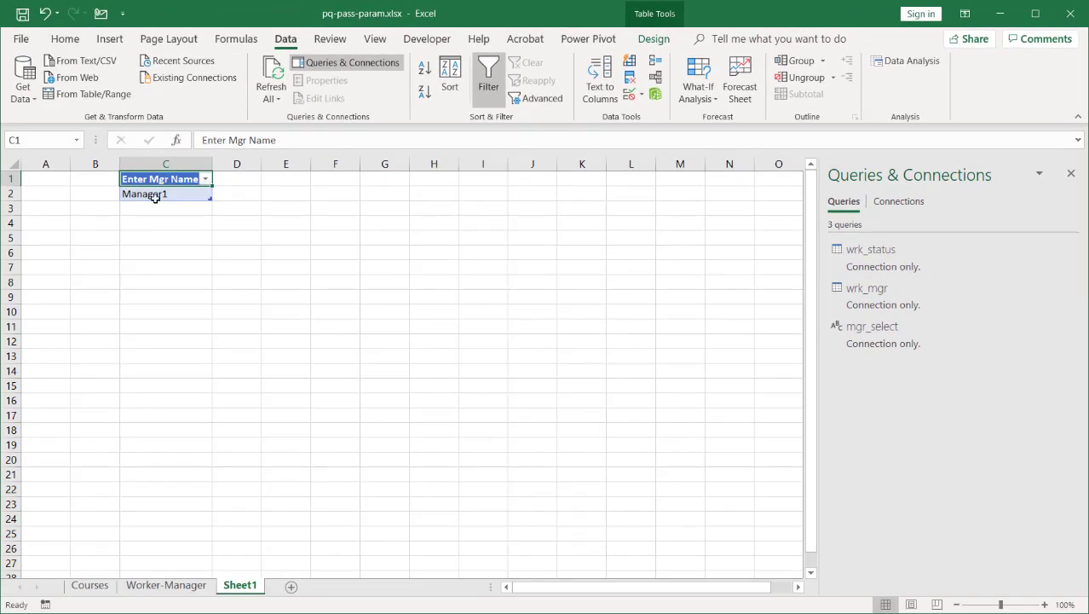
pyautogui.moveTo(298, 195); pyautogui.dragTo(684, 369)
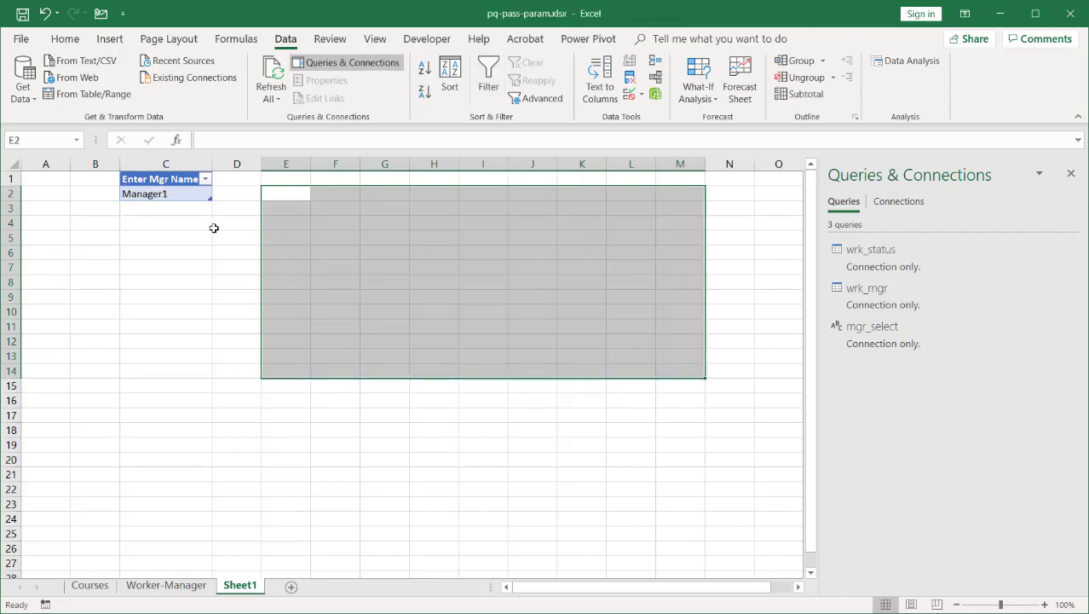
pyautogui.click(545, 445)
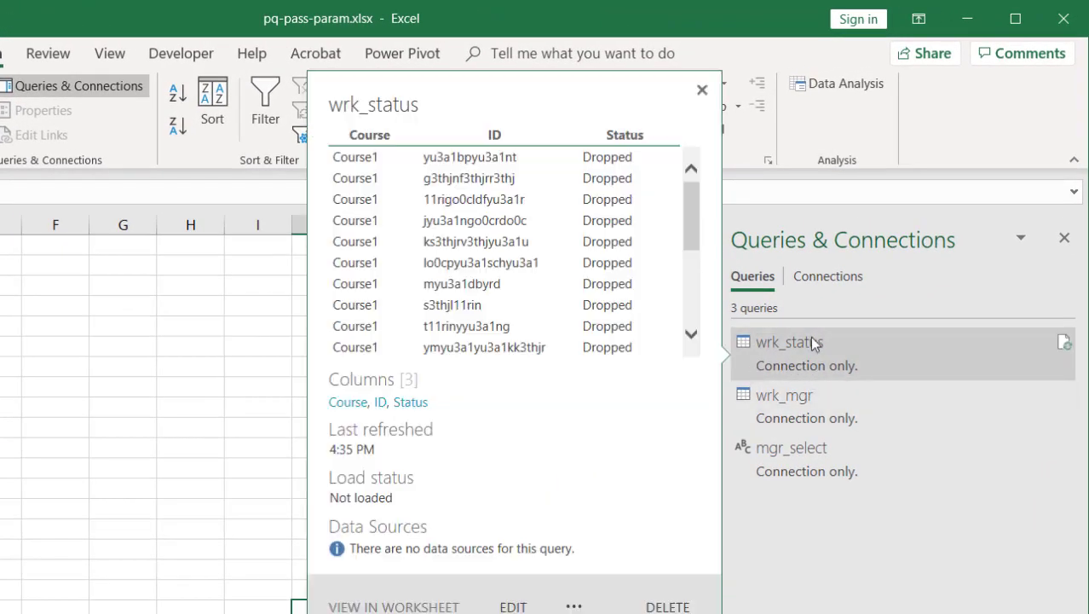
# - Create a new query that references the wrk_status query
pyautogui.click(815, 341)
pyautogui.rightClick(808, 343)
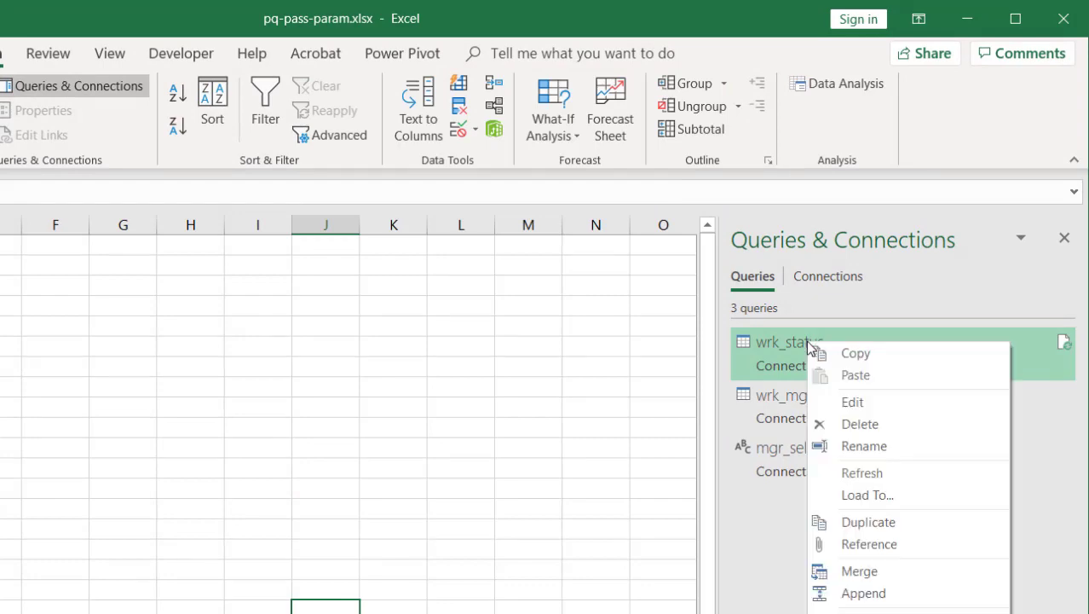
pyautogui.click(918, 543)
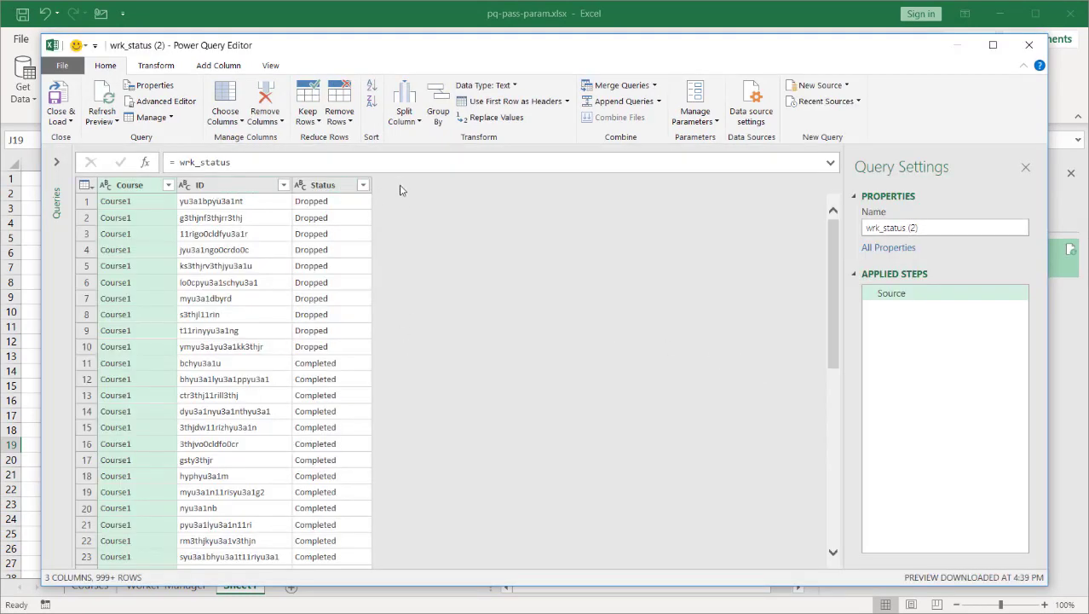
# - Merge the wrk_status (2) query with wrk_mgr, matching both on ID with a Left Outer join
pyautogui.click(228, 188)
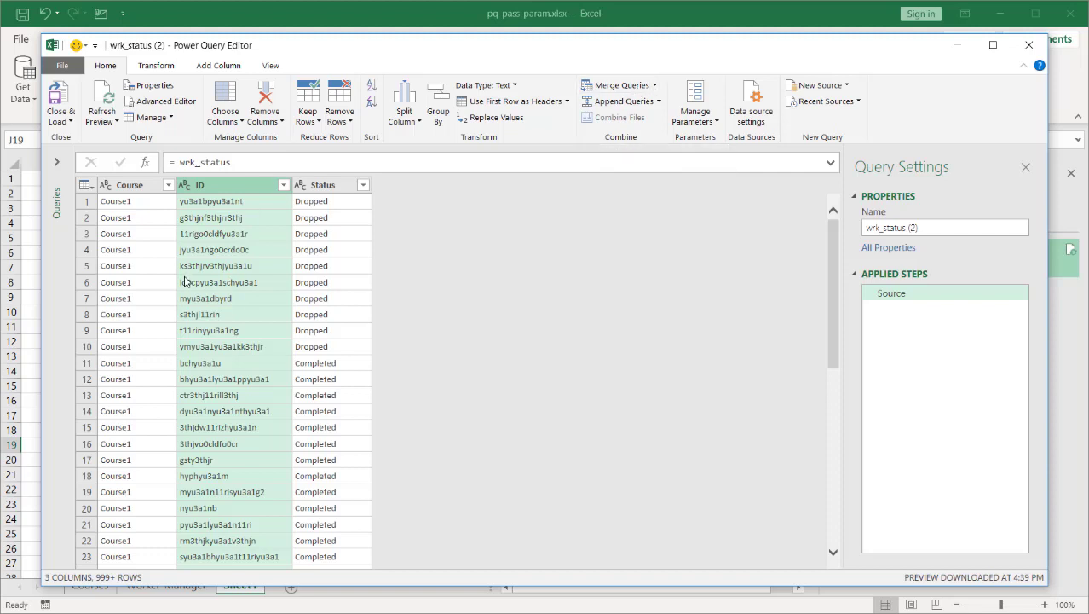
pyautogui.click(622, 86)
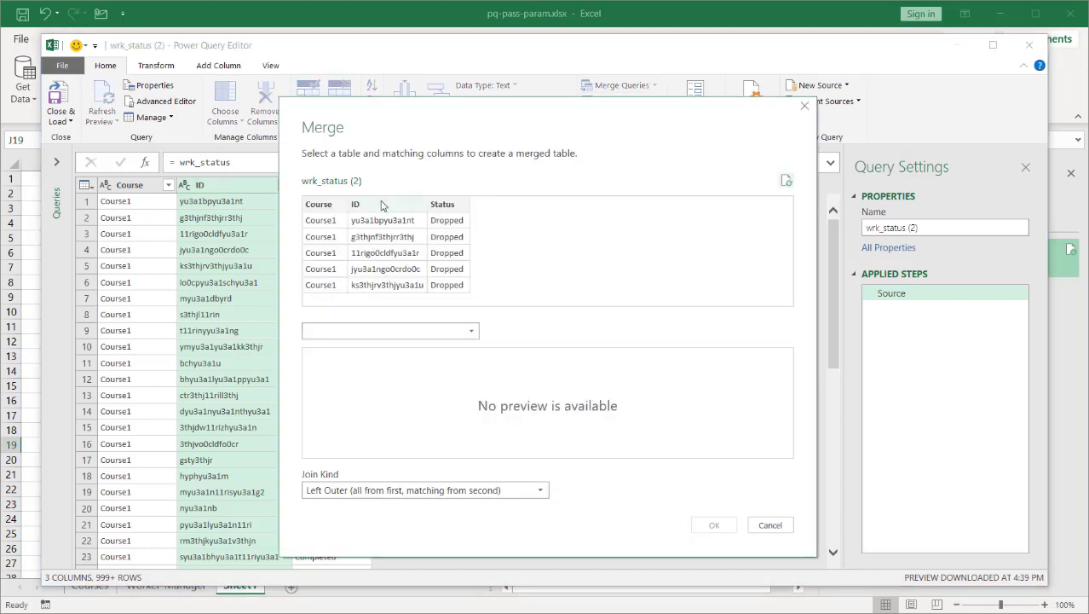
pyautogui.click(382, 206)
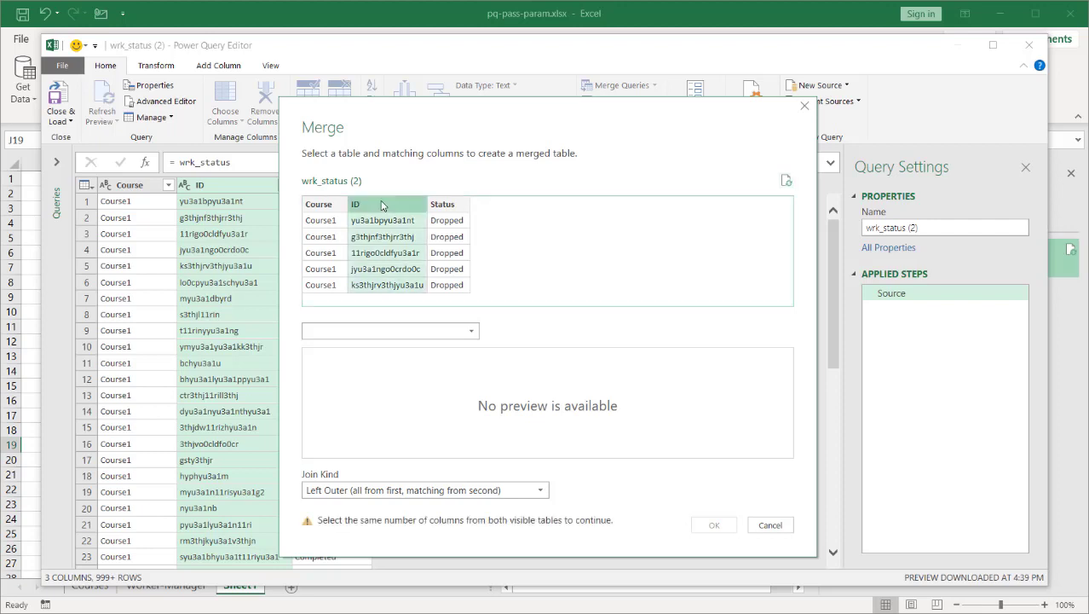
pyautogui.click(432, 335)
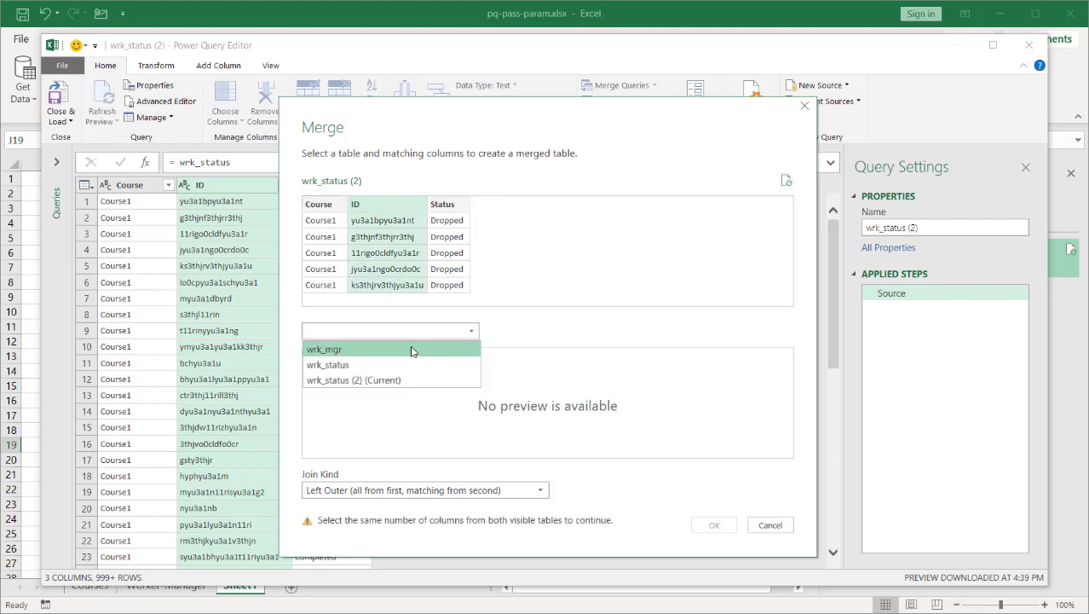
pyautogui.click(409, 349)
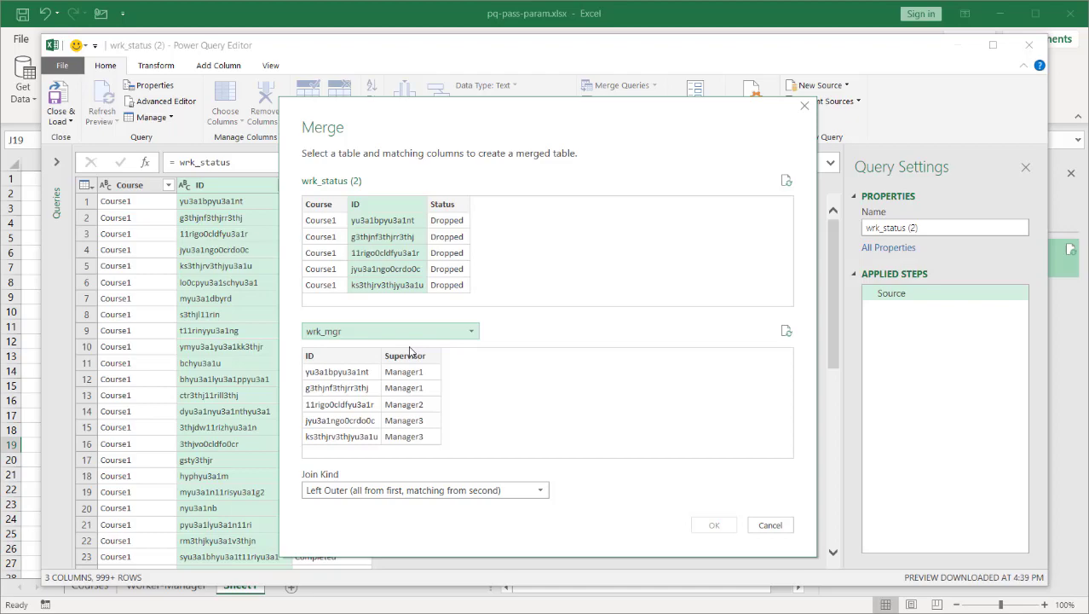
pyautogui.click(345, 356)
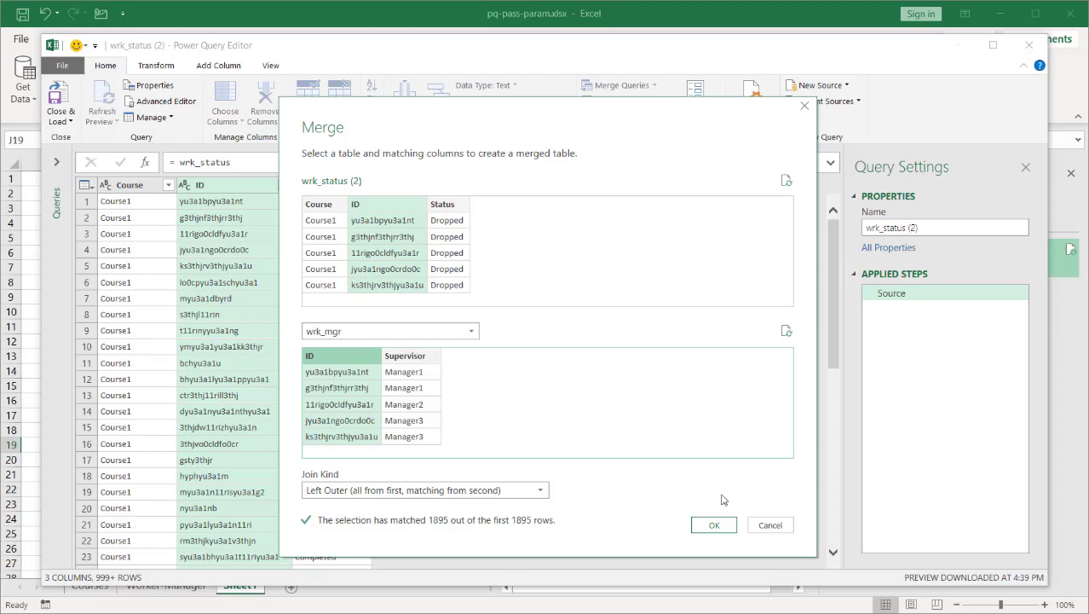
pyautogui.click(715, 524)
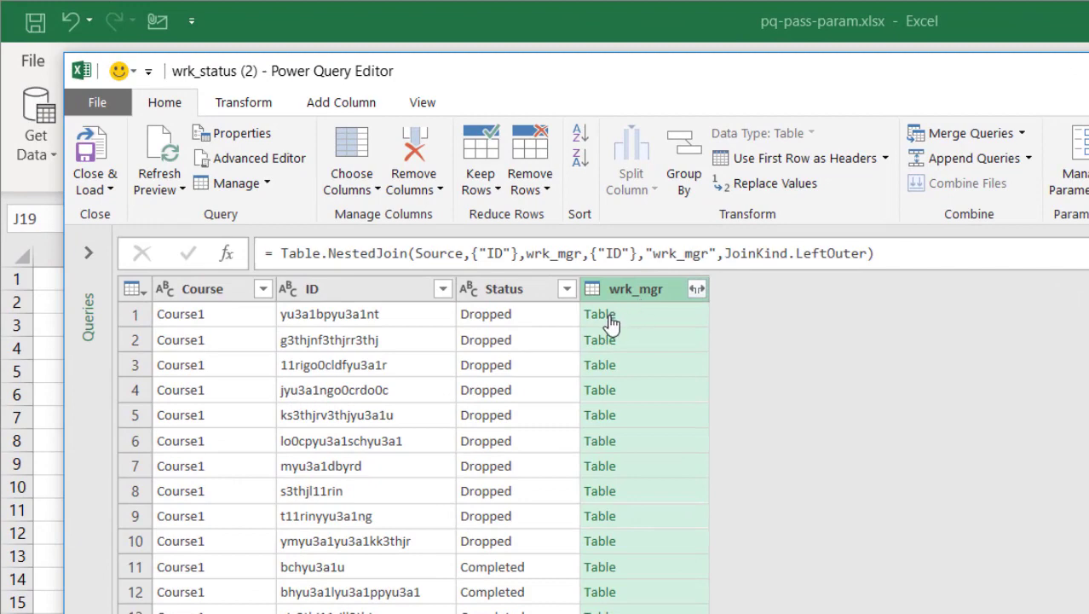
# - Preview the first nested wrk_mgr table and expand only the Supervisor column without the original column name as prefix
pyautogui.click(657, 322)
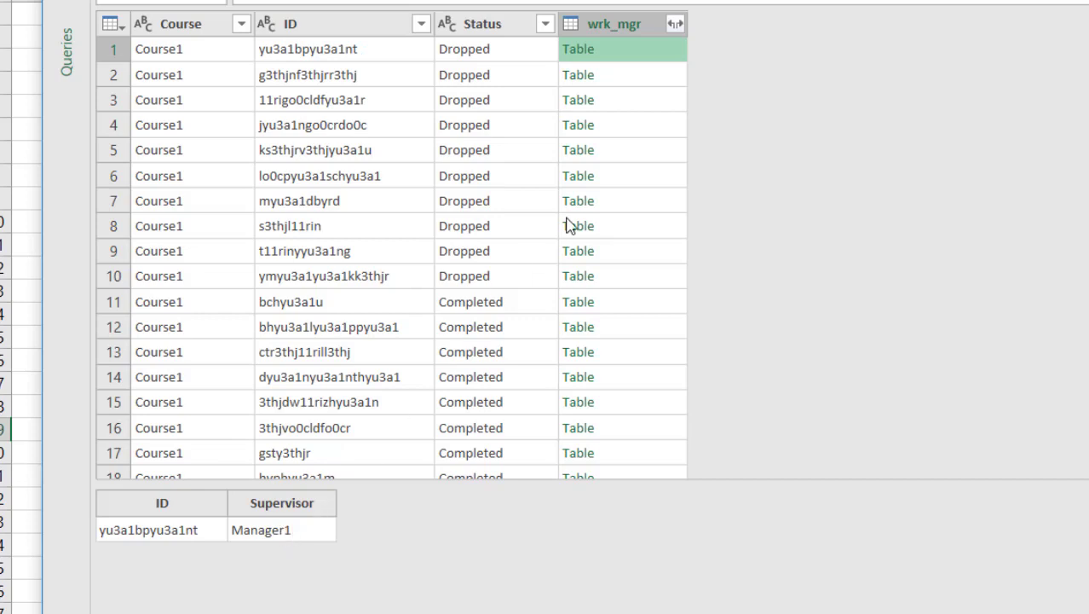
pyautogui.click(675, 25)
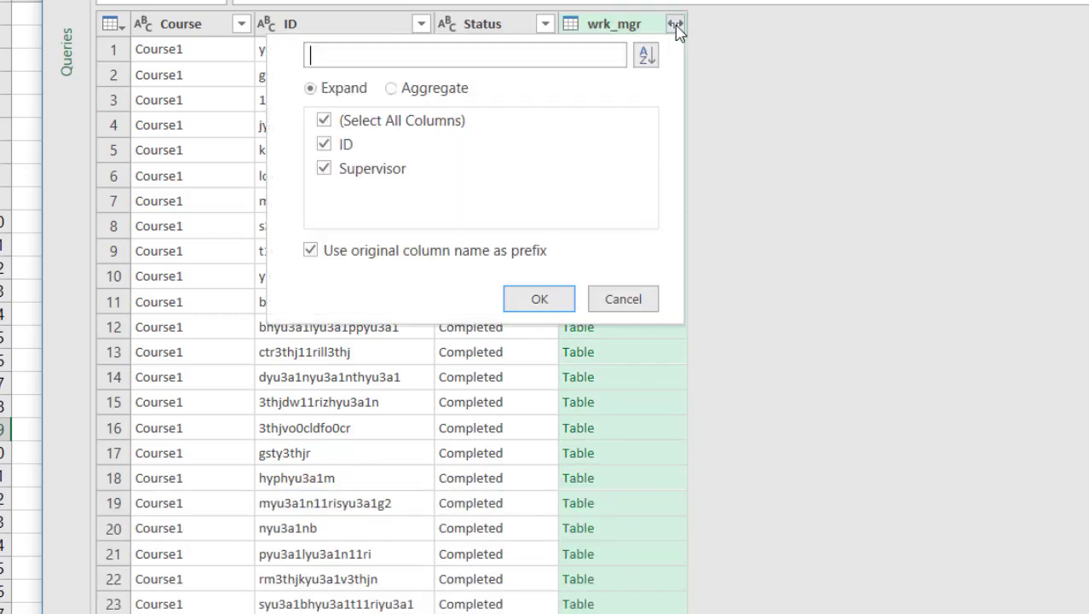
pyautogui.click(324, 145)
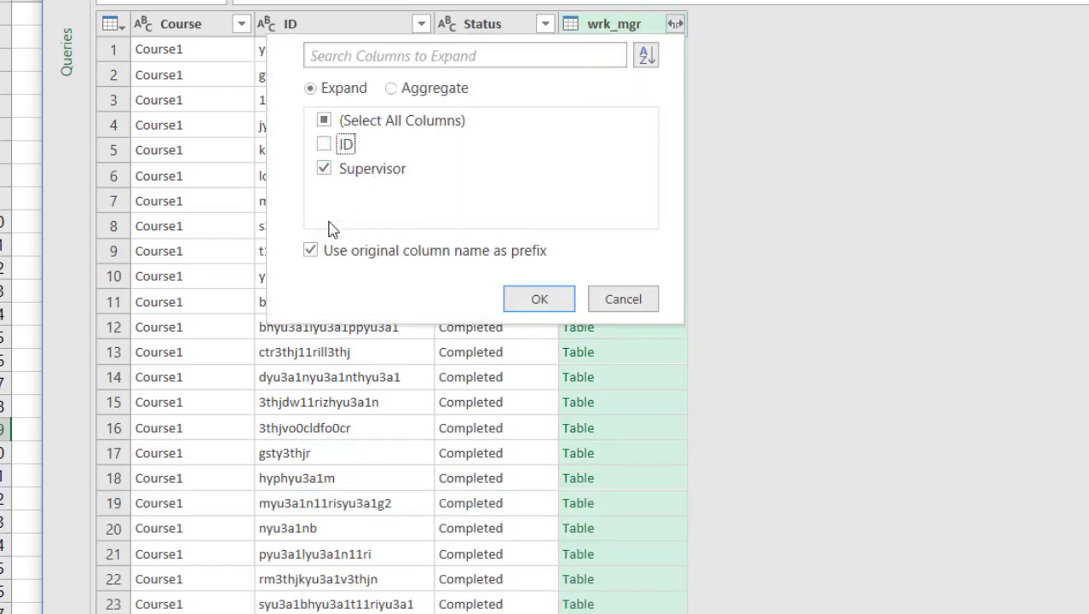
pyautogui.click(310, 252)
pyautogui.click(542, 301)
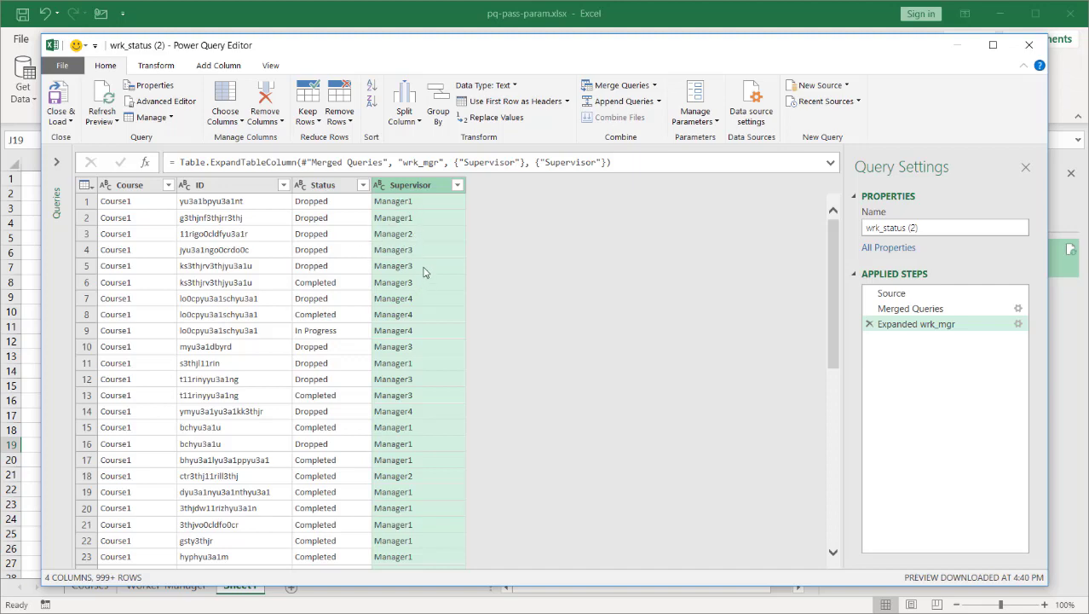
# - Filter the Supervisor column to show only Manager1
pyautogui.click(457, 186)
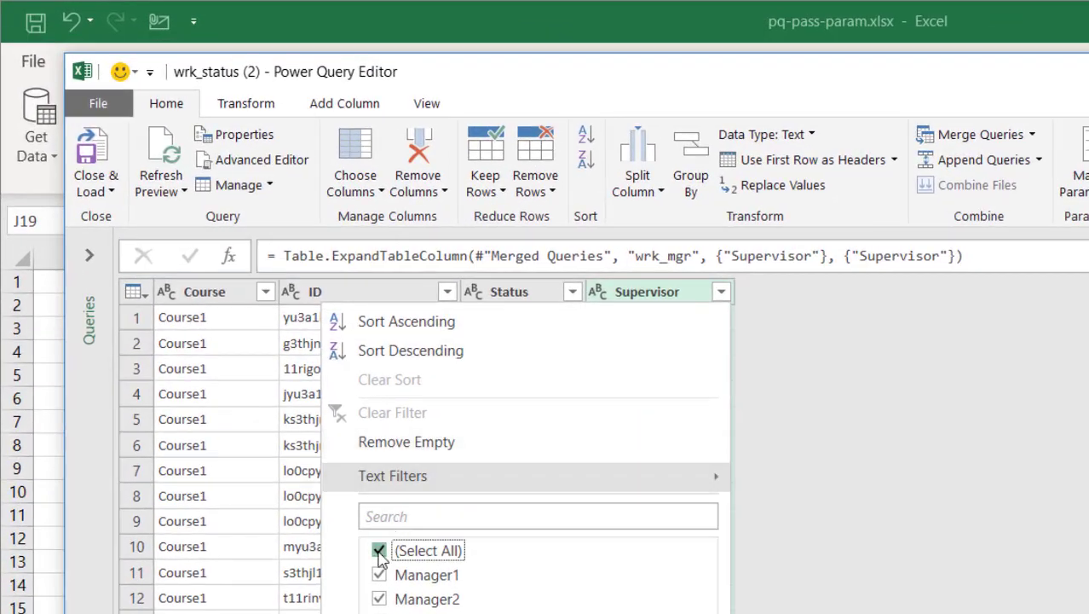
pyautogui.click(379, 552)
pyautogui.click(379, 575)
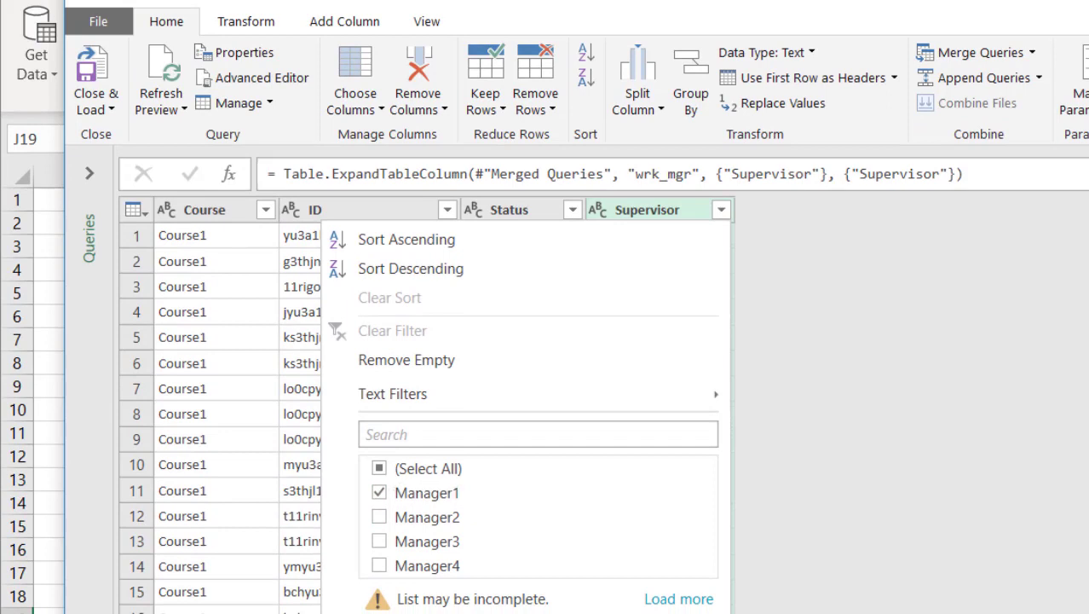
pyautogui.press('Return')
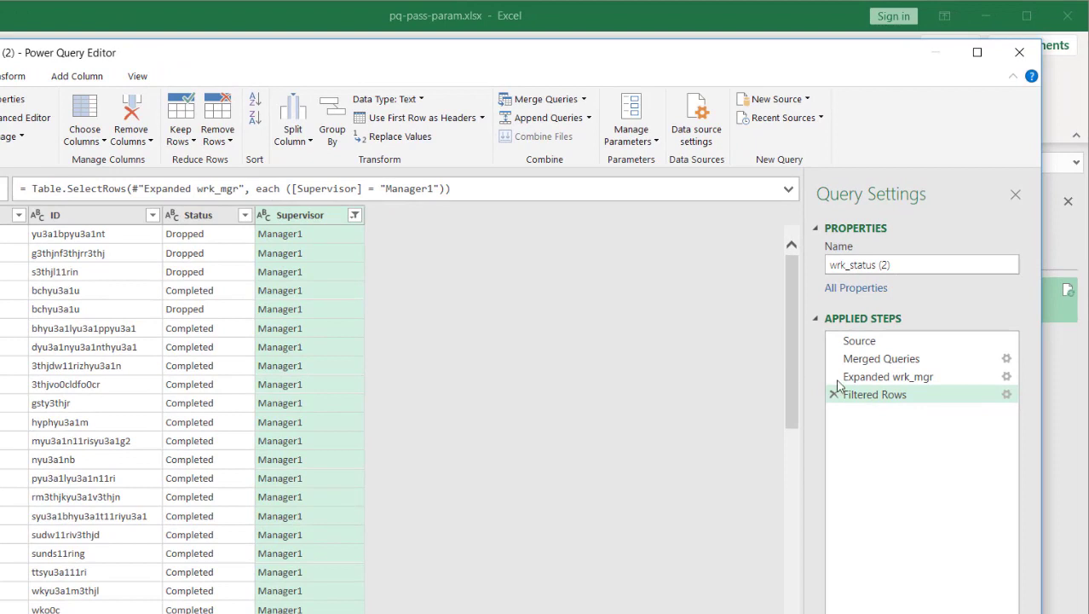
# - Review the earlier applied steps and replace the "Manager1" value in the Filtered Rows formula with the mgr_select query
pyautogui.click(873, 380)
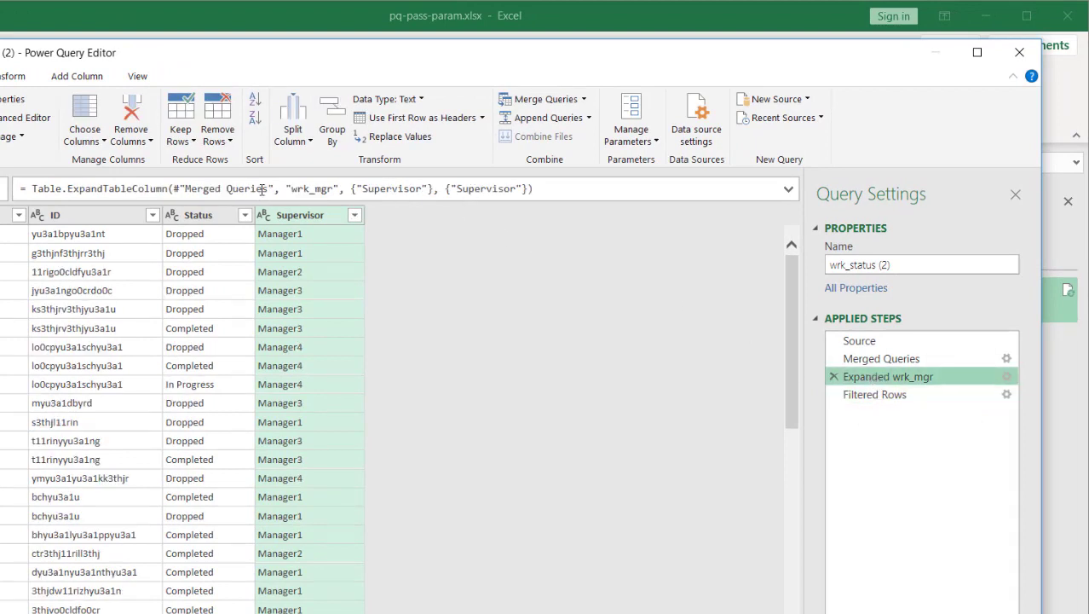
pyautogui.click(911, 359)
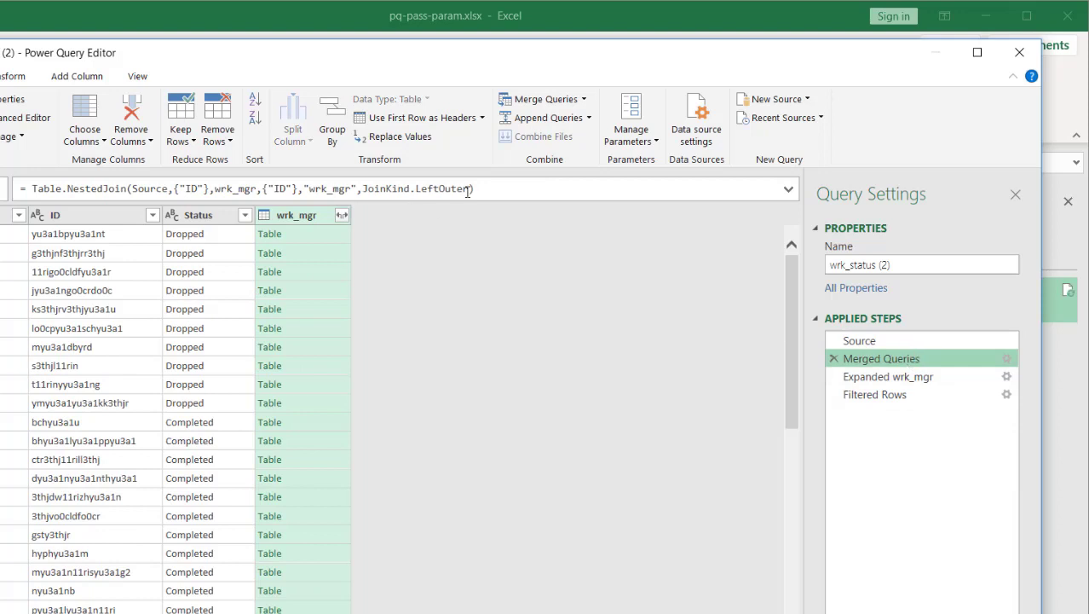
pyautogui.click(868, 397)
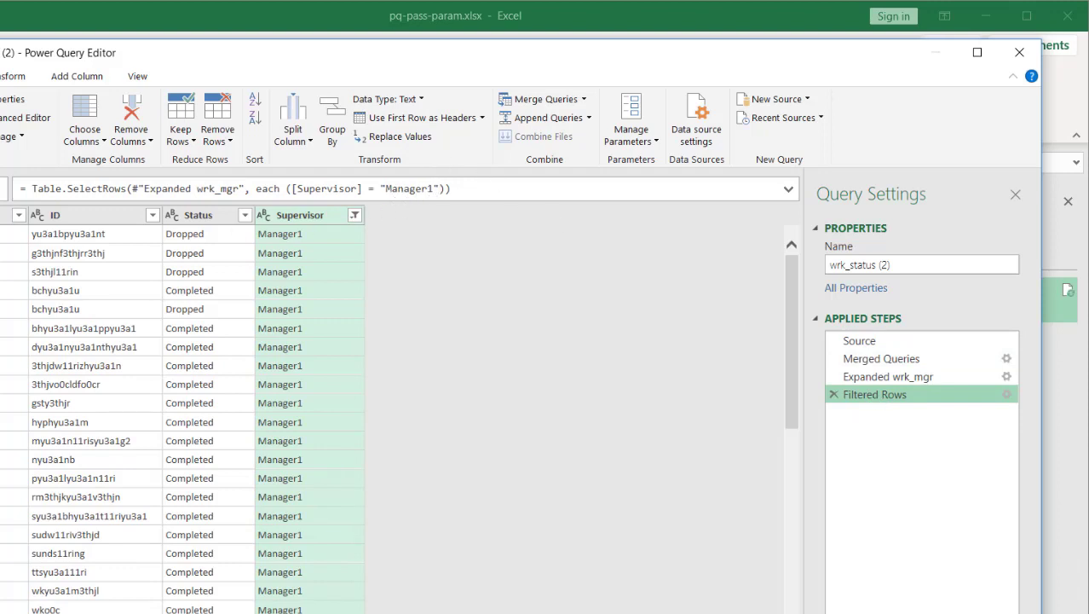
pyautogui.click(73, 189)
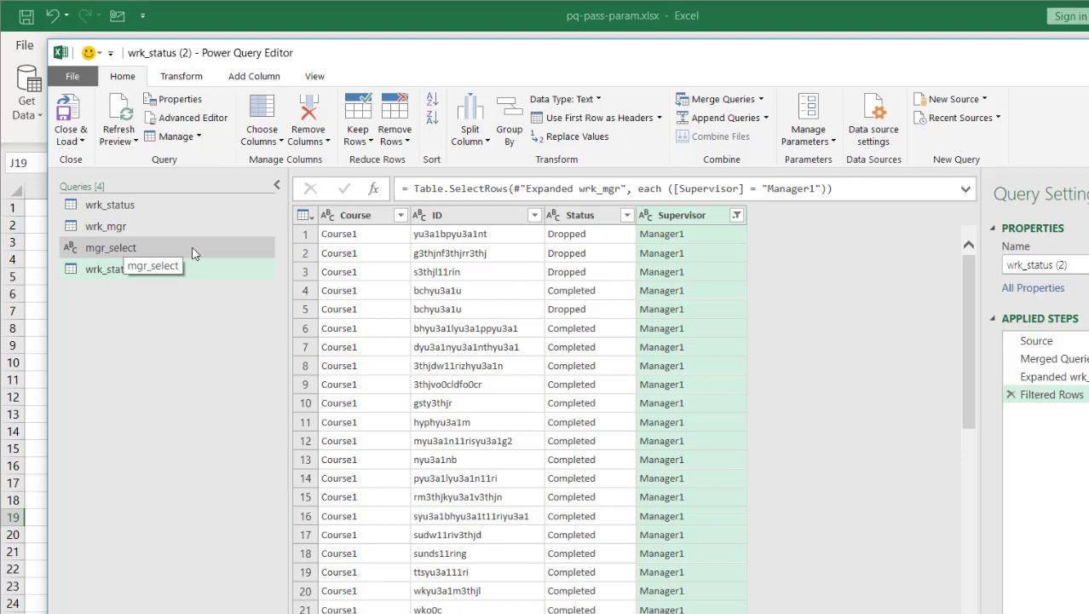
pyautogui.click(821, 188)
pyautogui.press('BackSpace')
pyautogui.press('BackSpace')
pyautogui.press('BackSpace')
pyautogui.press('BackSpace')
pyautogui.press('BackSpace')
pyautogui.press('BackSpace')
pyautogui.press('BackSpace')
pyautogui.press('BackSpace')
pyautogui.press('BackSpace')
pyautogui.press('BackSpace')
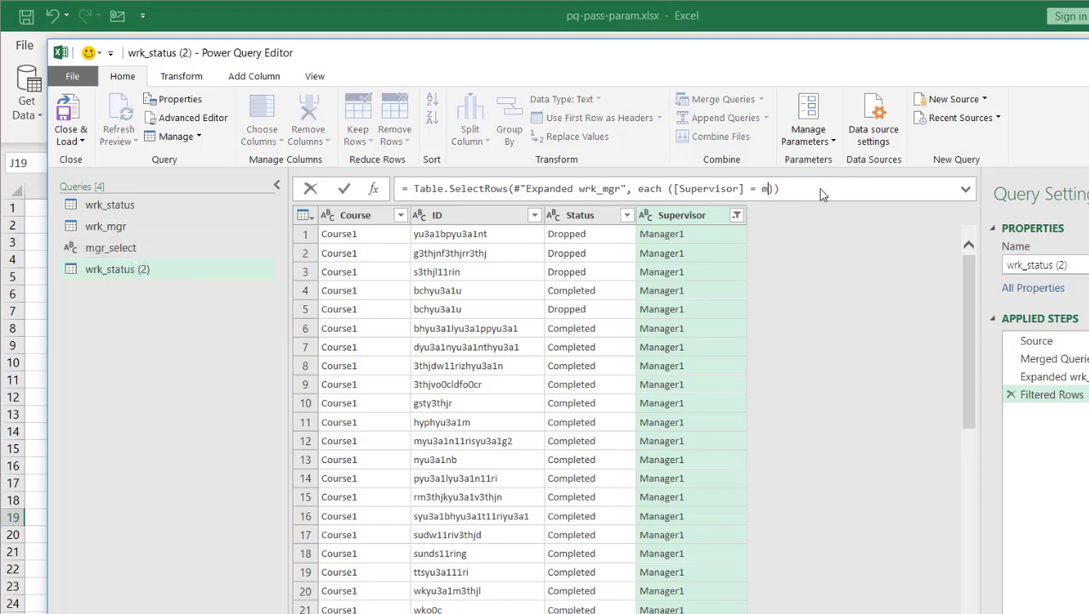
pyautogui.write('mrg_sel')
pyautogui.click(779, 189)
pyautogui.press('BackSpace')
pyautogui.press('BackSpace')
pyautogui.write('gr')
# - Load the wrk_status (2) query as a table at cell G1 of Sheet1 and check the values in its Supervisor filter
pyautogui.click(77, 140)
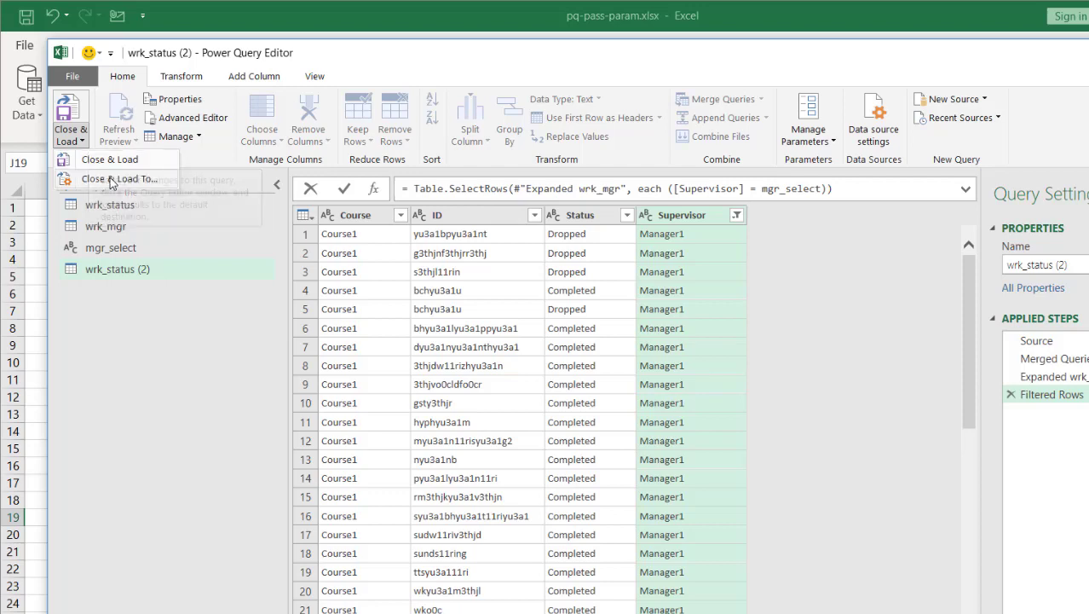
pyautogui.click(114, 179)
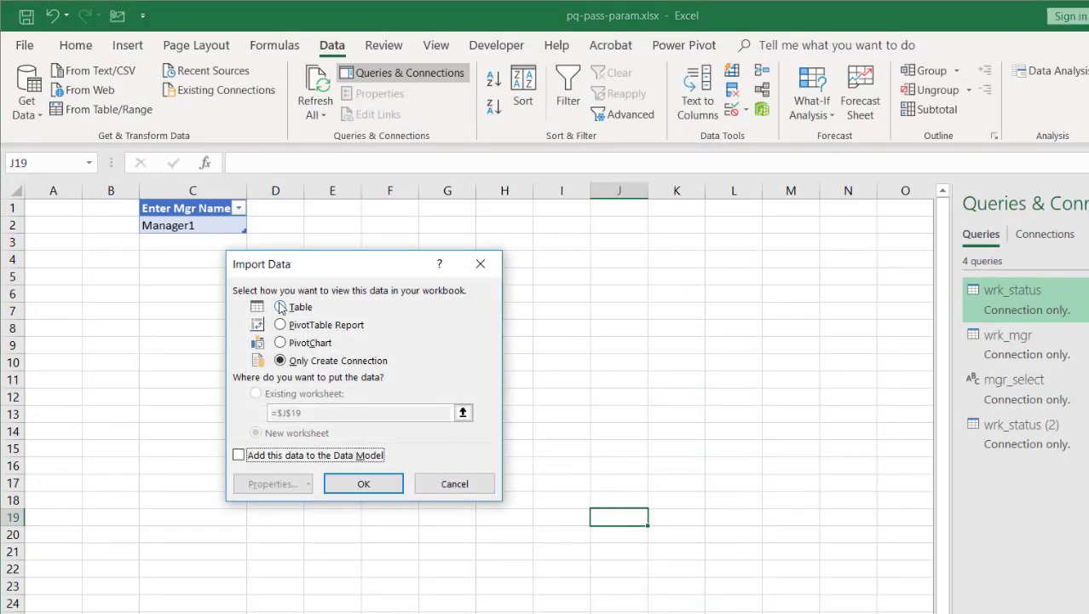
pyautogui.click(281, 308)
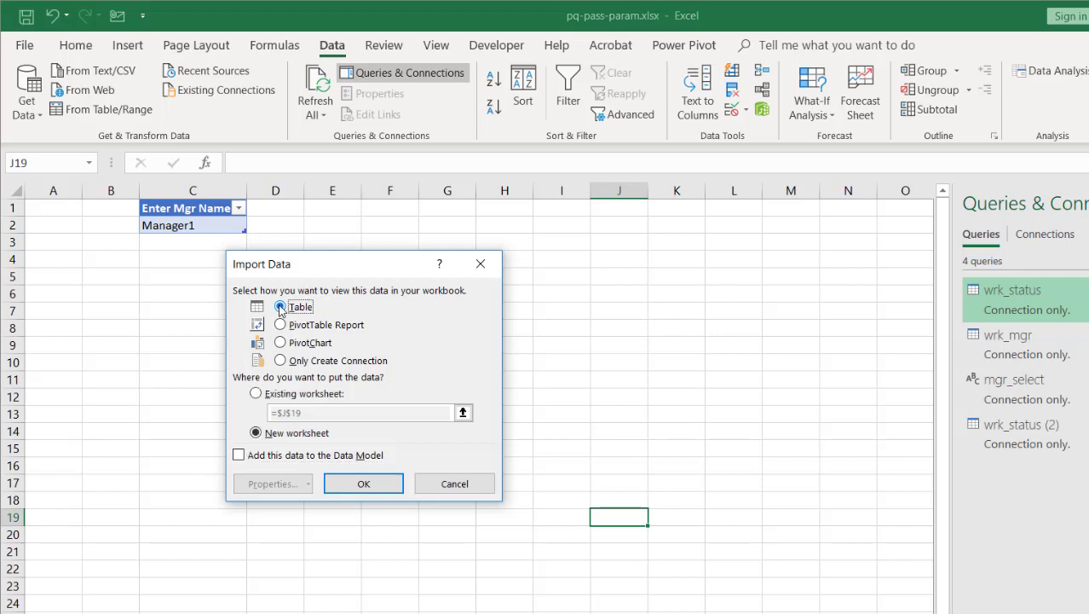
pyautogui.click(256, 394)
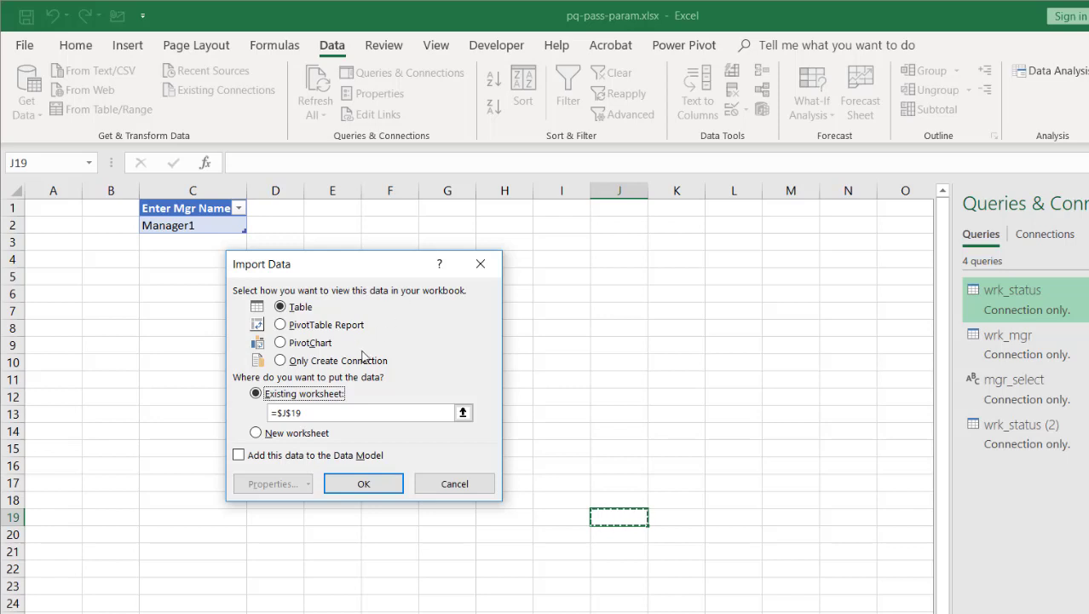
pyautogui.click(314, 413)
pyautogui.press('BackSpace')
pyautogui.press('BackSpace')
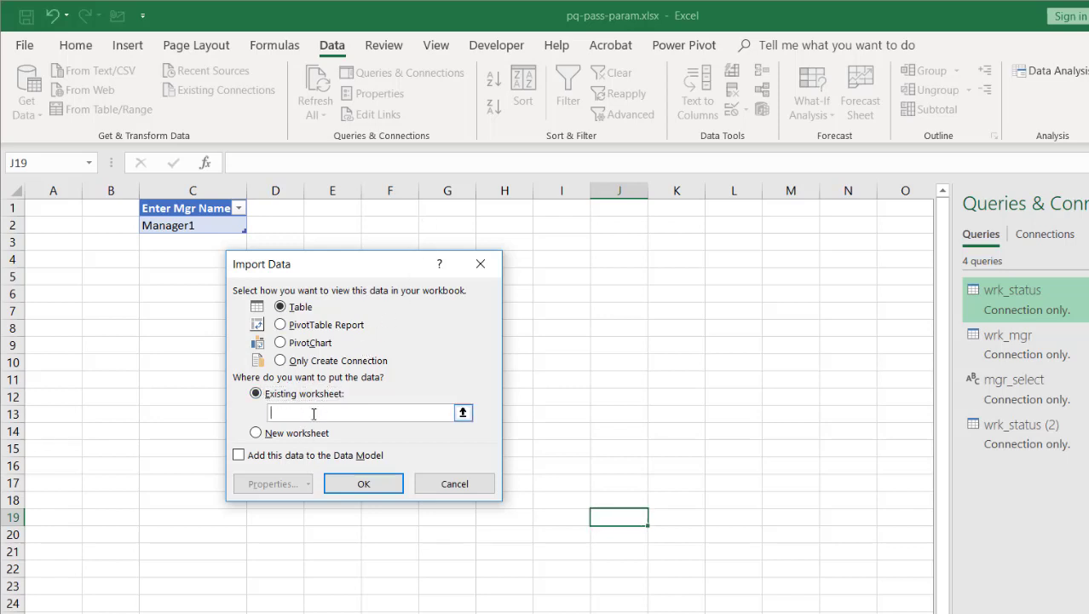
pyautogui.click(469, 209)
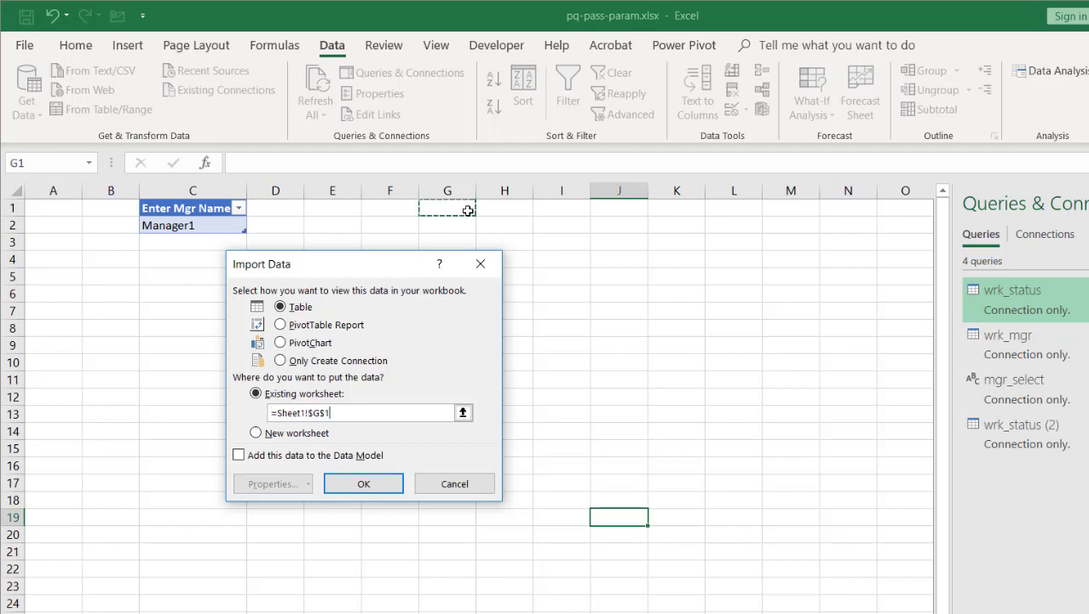
pyautogui.click(364, 485)
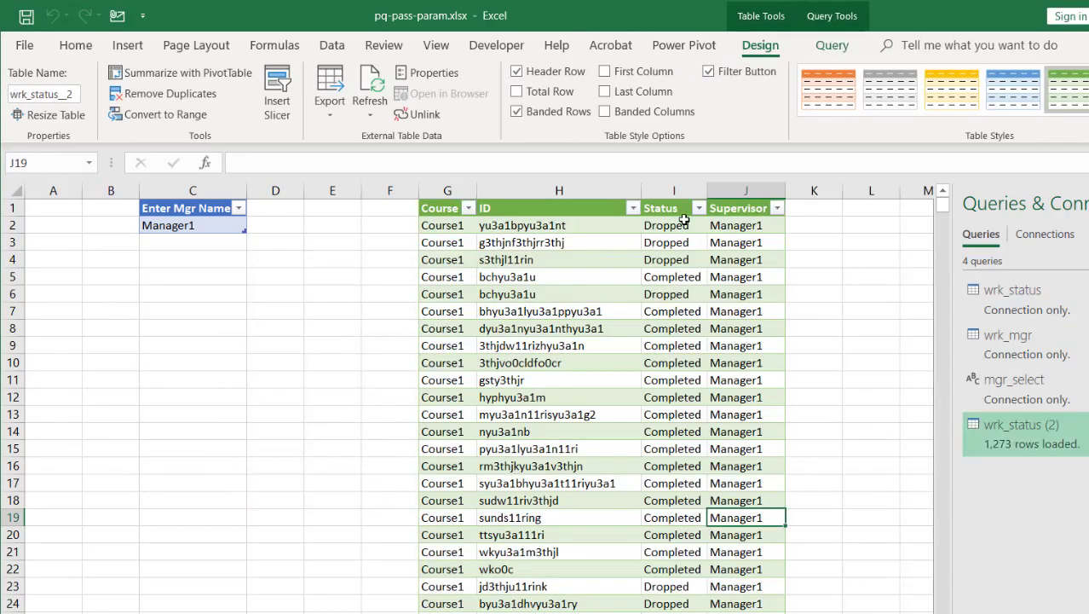
pyautogui.click(777, 208)
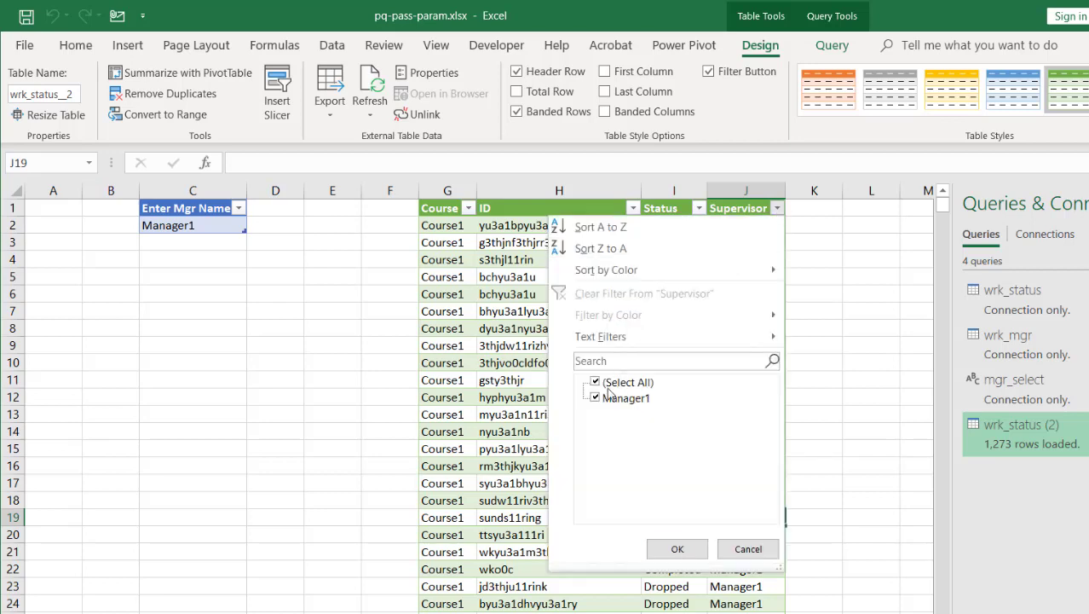
pyautogui.click(744, 546)
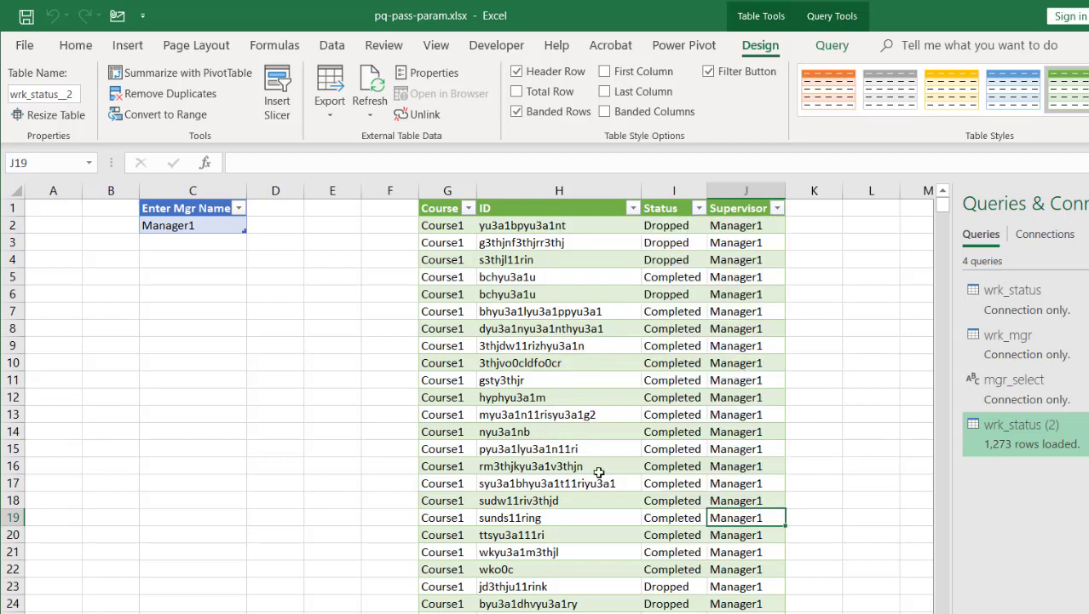
# - Change the manager name in cell C2 of the mgr_select table to Manager2 and refresh all queries
pyautogui.click(202, 230)
pyautogui.click(303, 160)
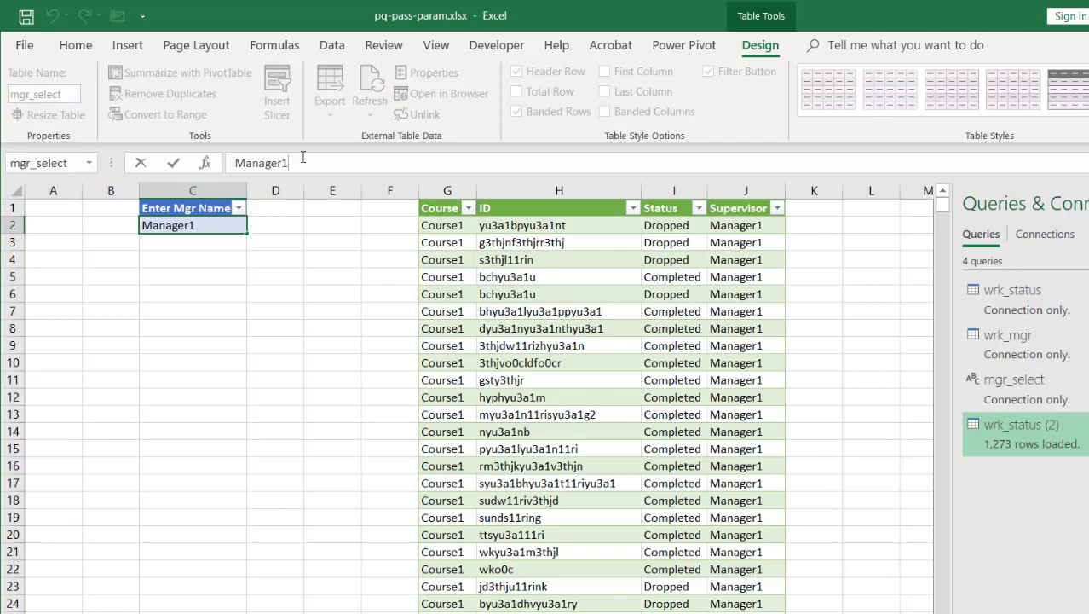
pyautogui.press('BackSpace')
pyautogui.write('2')
pyautogui.press('Return')
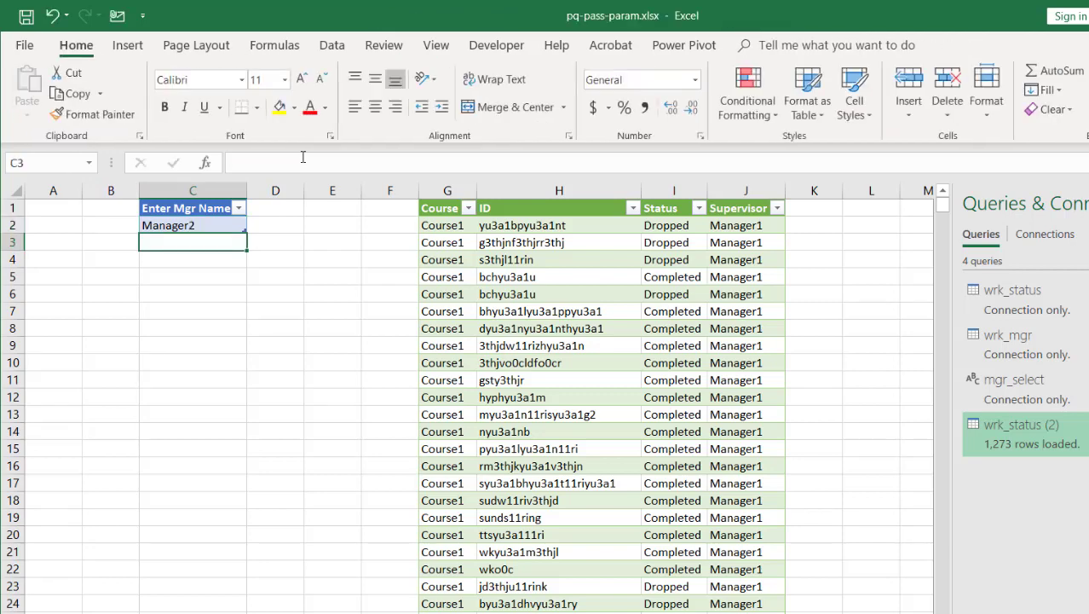
pyautogui.click(332, 45)
pyautogui.click(315, 94)
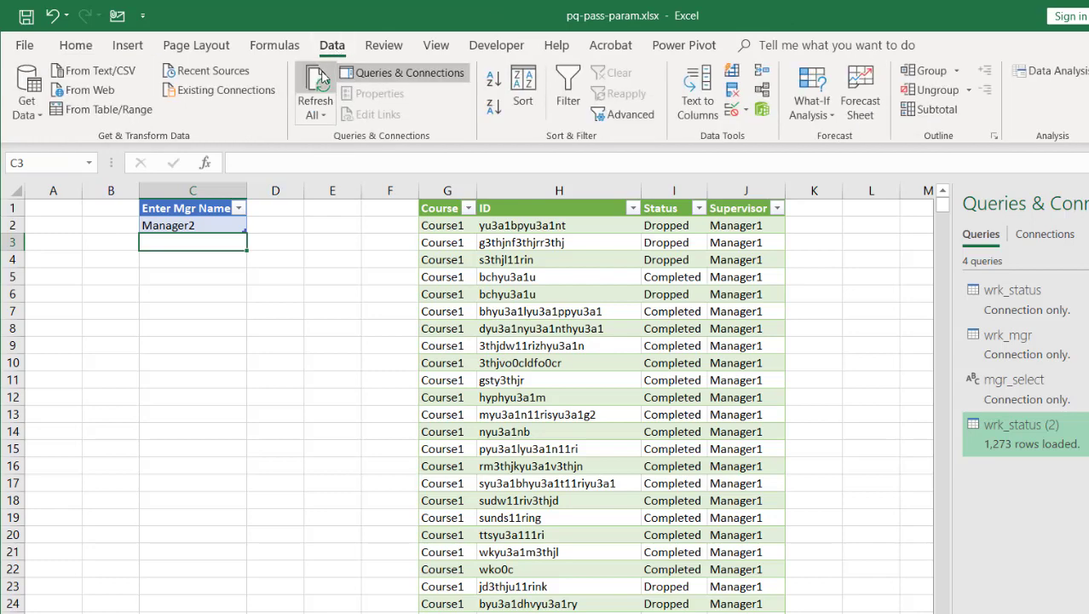
# - Check which values the Supervisor filter of the refreshed wrk_status (2) table lists, leaving the filter selection as it is
pyautogui.click(774, 208)
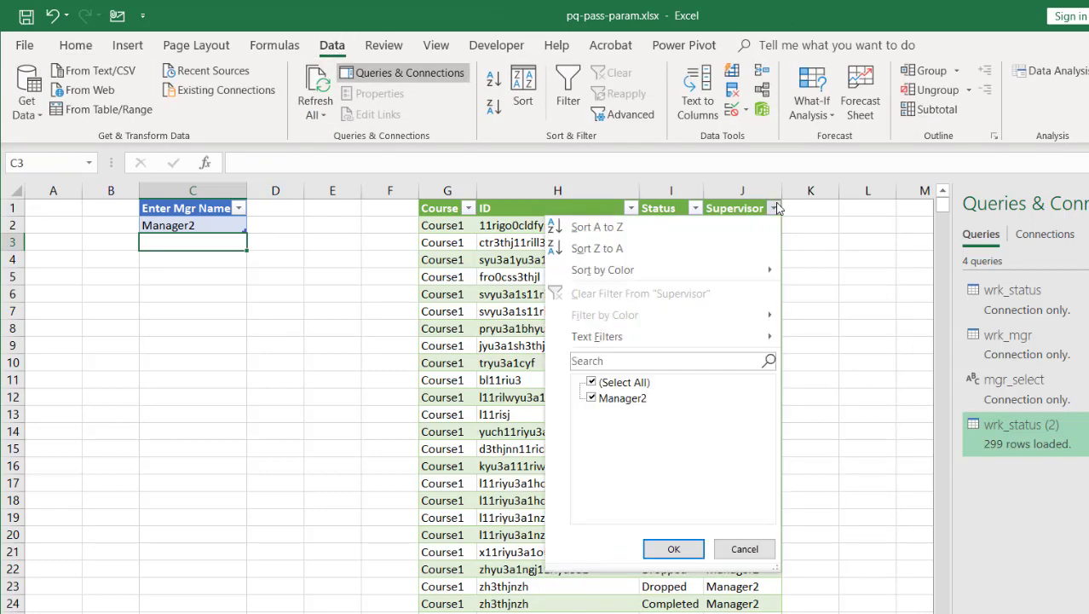
pyautogui.click(674, 549)
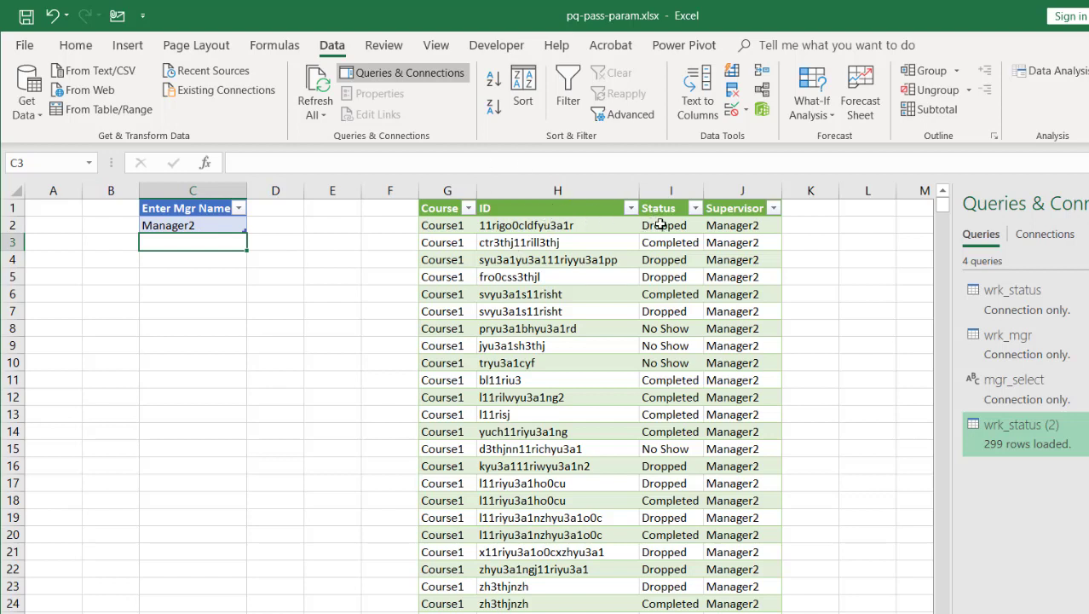
pyautogui.click(773, 209)
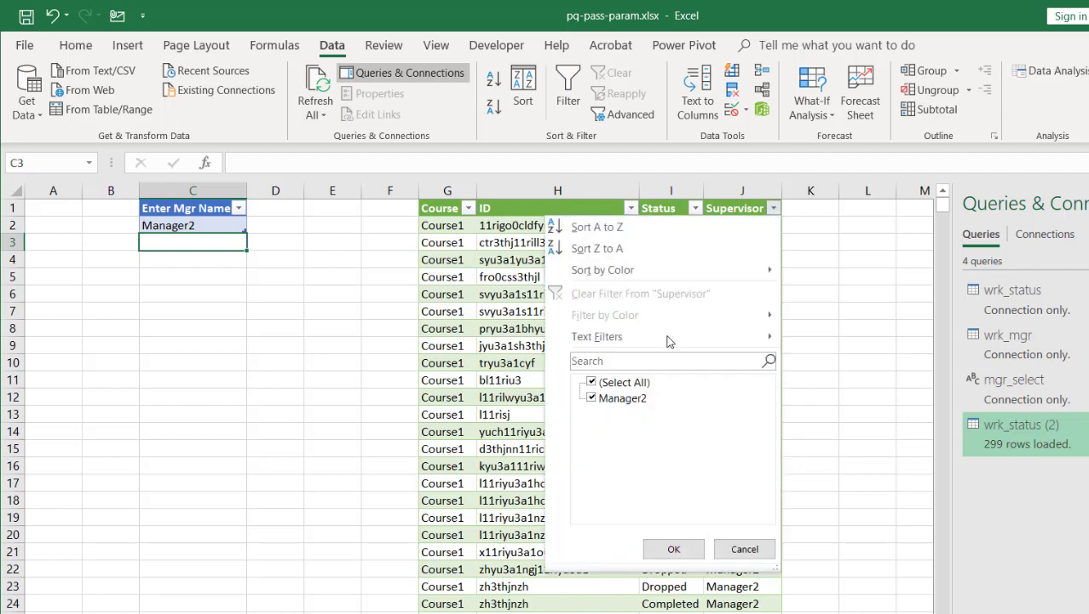
pyautogui.click(846, 311)
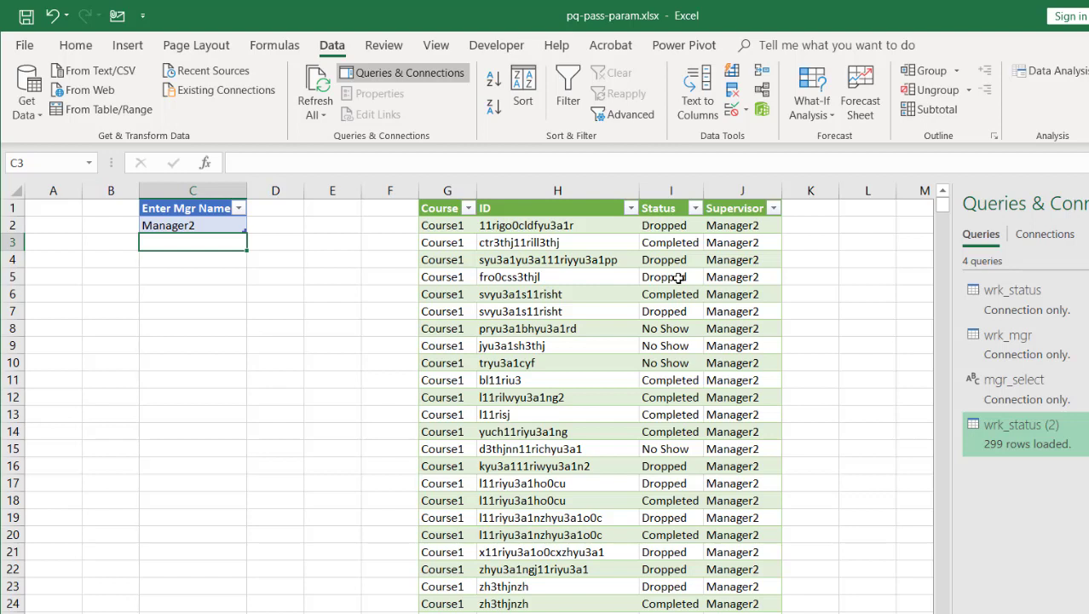
pyautogui.click(278, 276)
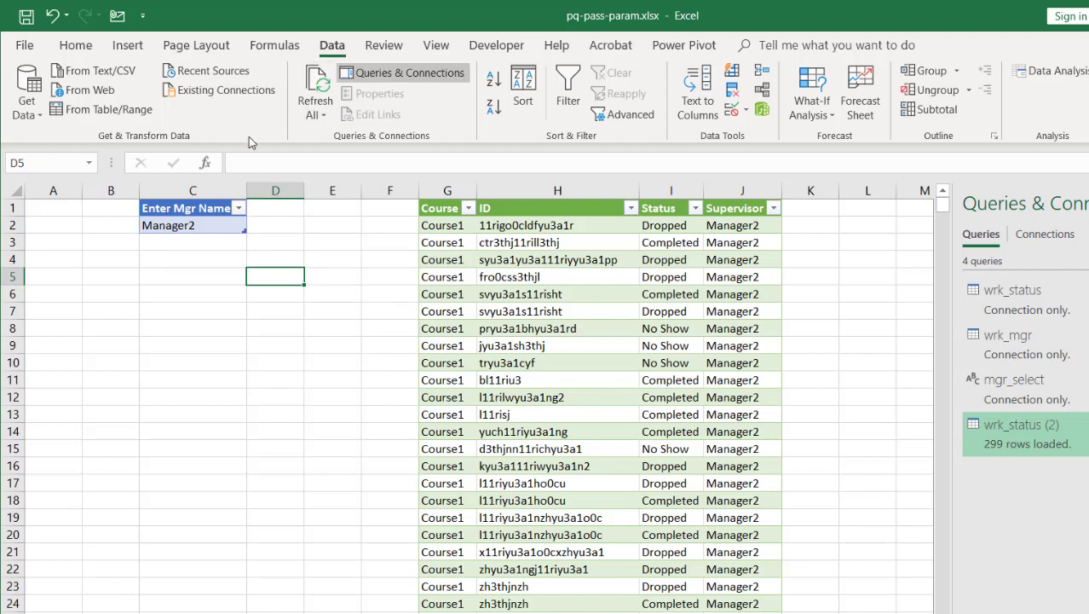